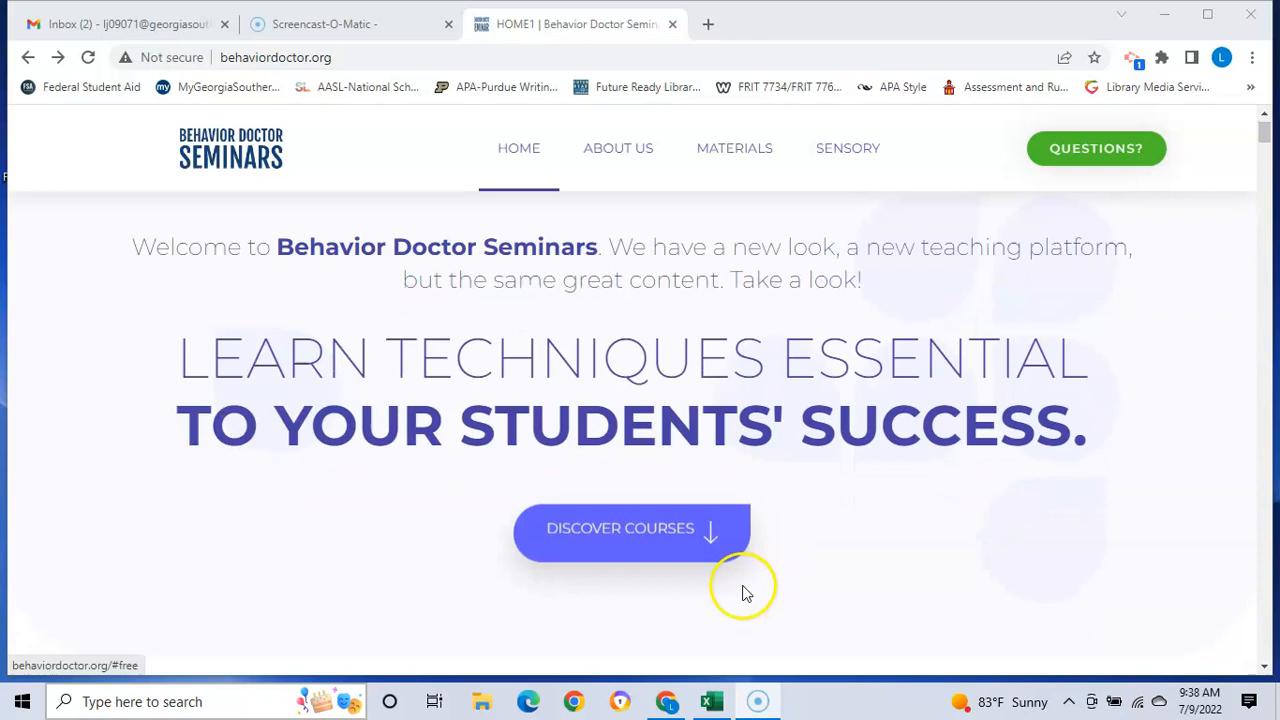
Step: Scroll to Free Courses and open the full FREE-002 Free FBA Download course
{"action": "scroll", "coordinate": [808, 540], "scroll_direction": "down", "scroll_amount": 2}
{"action": "scroll", "coordinate": [810, 530], "scroll_direction": "down", "scroll_amount": 5}
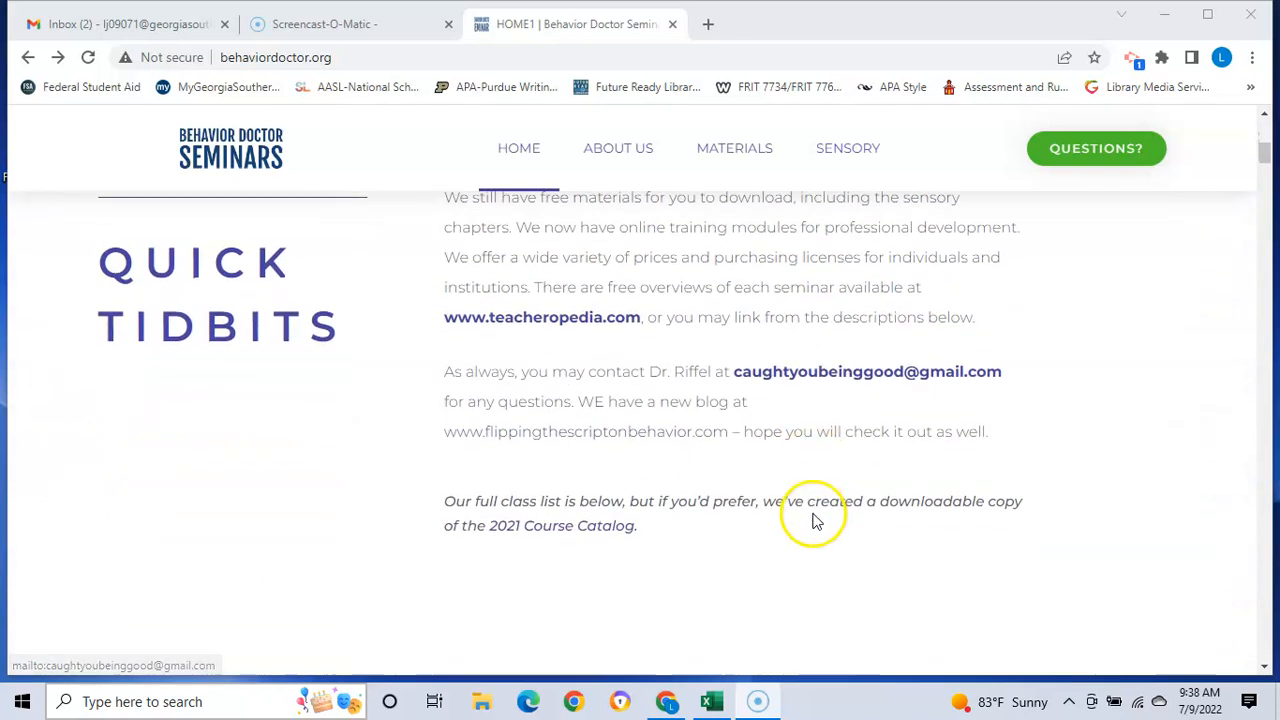
{"action": "scroll", "coordinate": [815, 517], "scroll_direction": "down", "scroll_amount": 3}
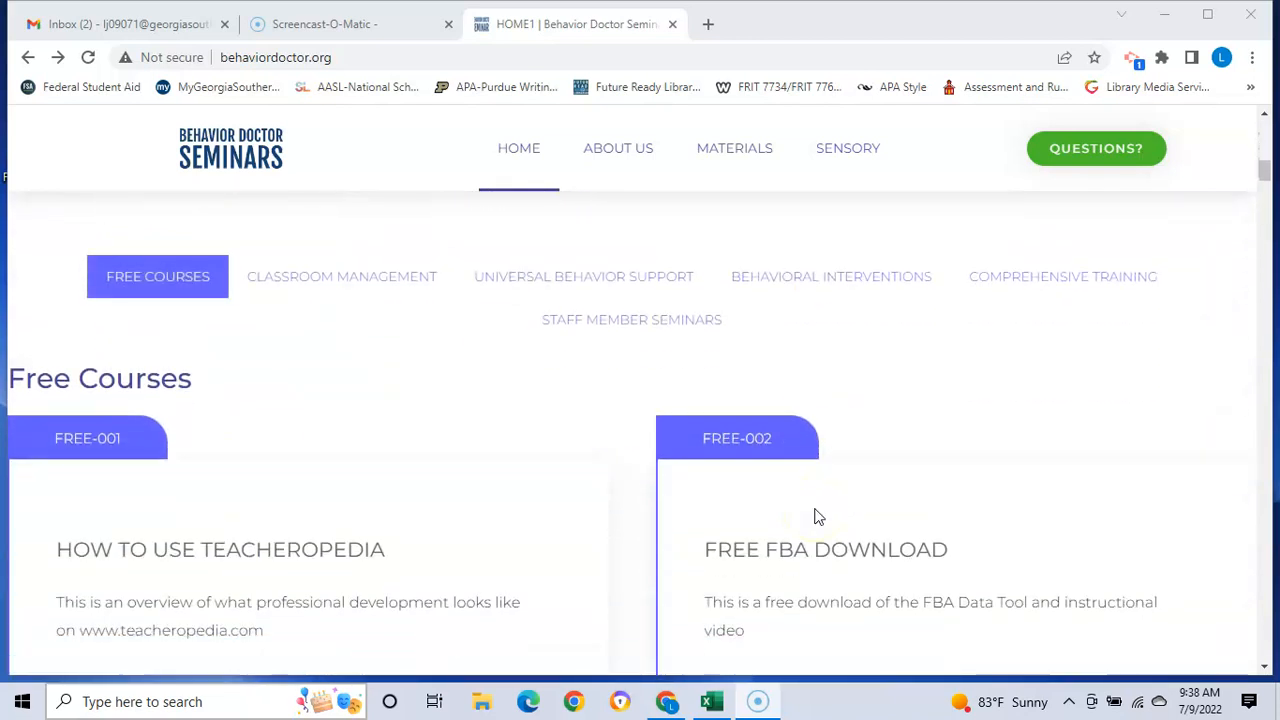
{"action": "scroll", "coordinate": [815, 517], "scroll_direction": "down", "scroll_amount": 1}
{"action": "mouse_move", "coordinate": [818, 498]}
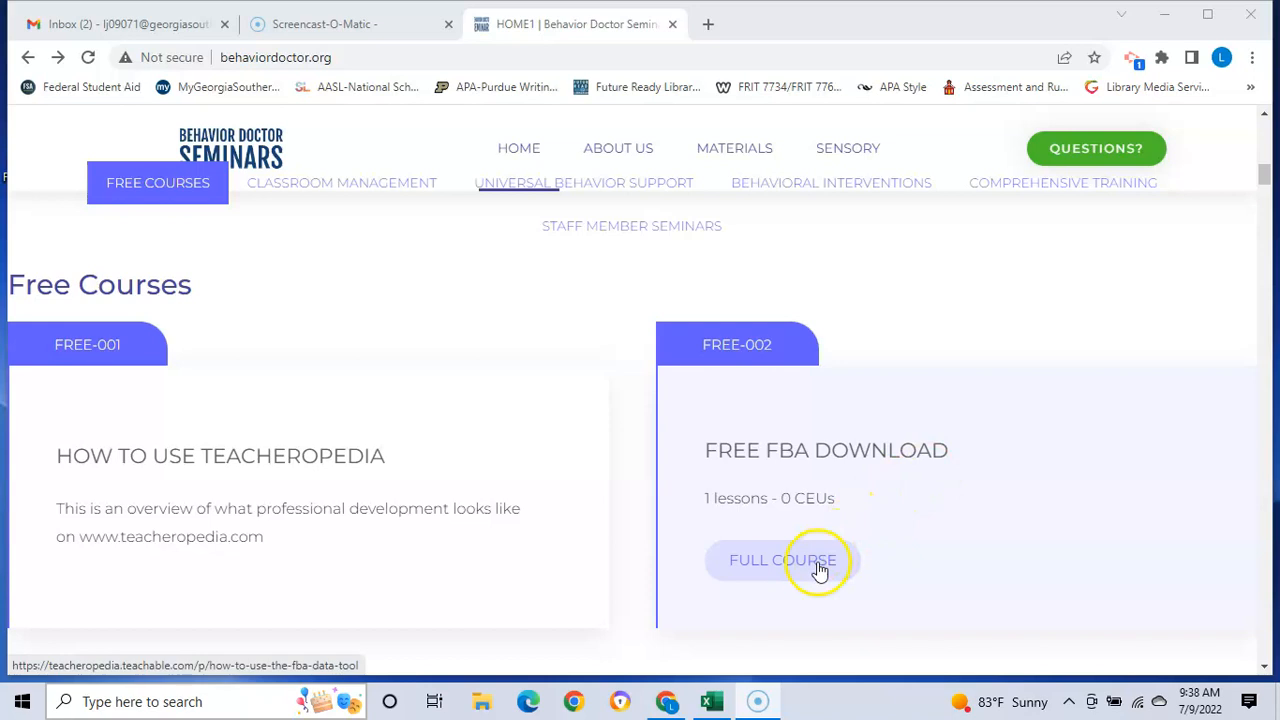
{"action": "scroll", "coordinate": [820, 568], "scroll_direction": "down", "scroll_amount": 1}
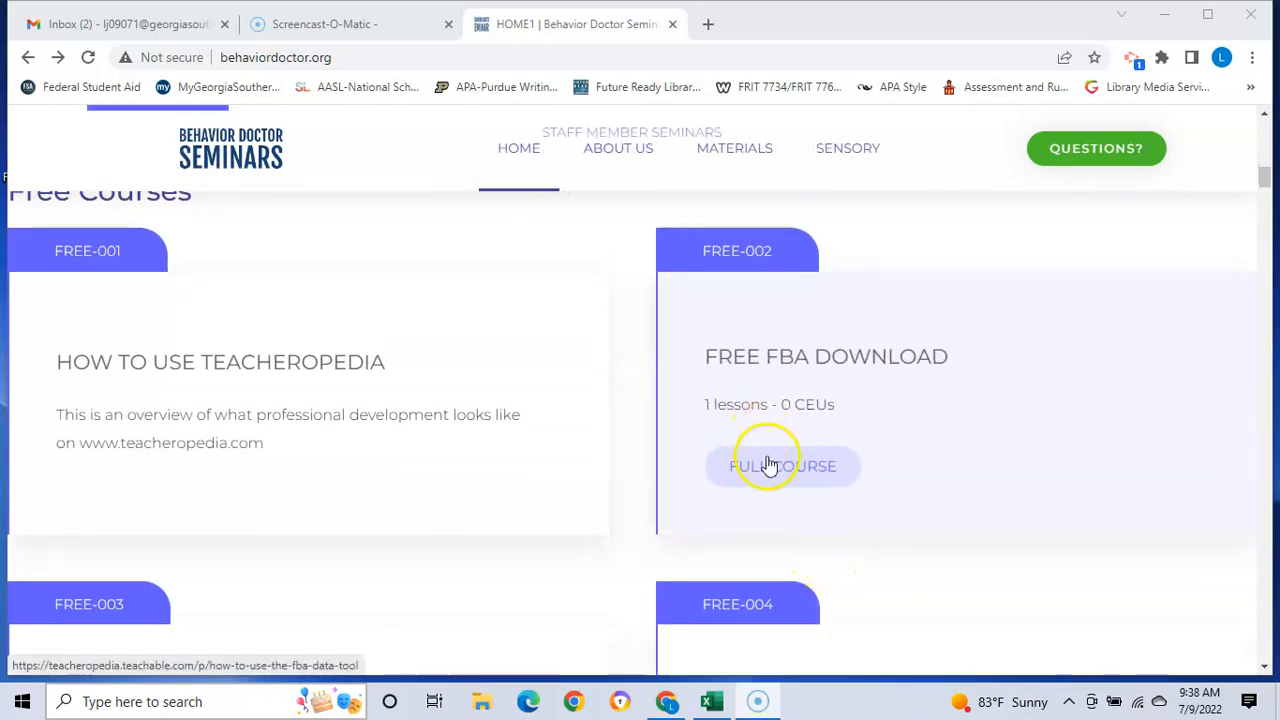
{"action": "left_click", "coordinate": [768, 465]}
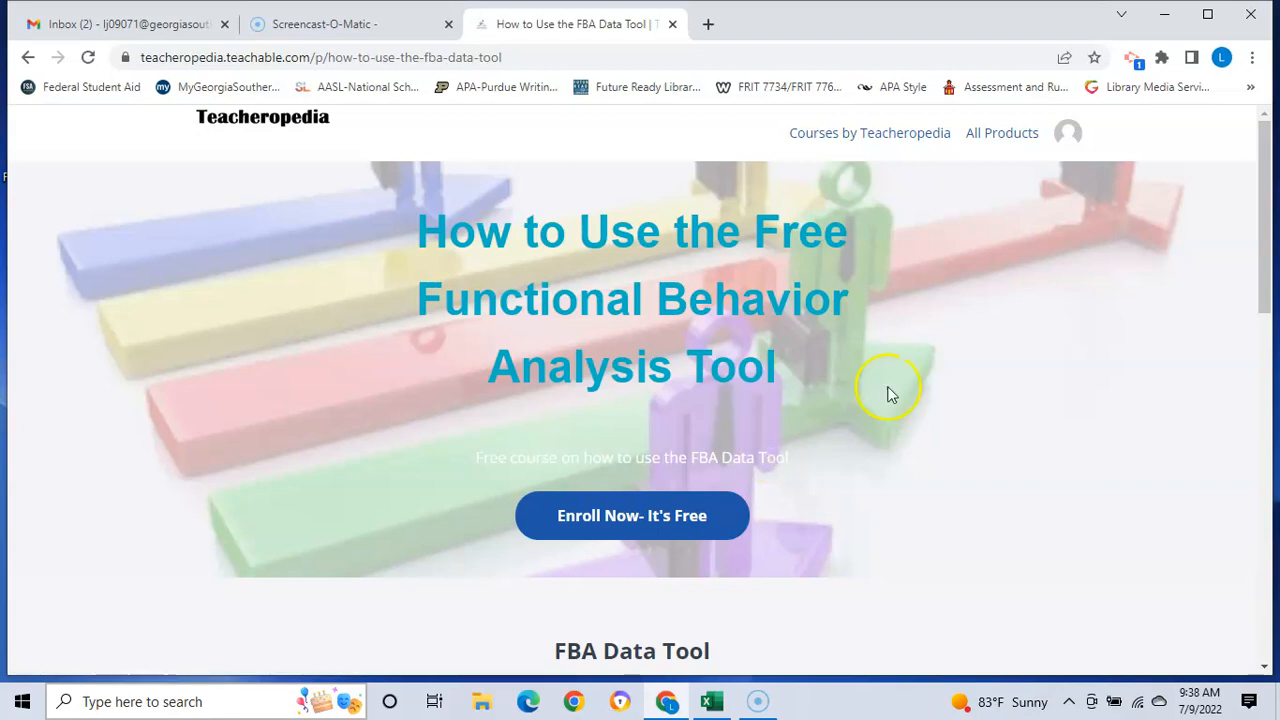
Step: Enroll in the free FBA Data Tool course and bring its three-lesson Example Curriculum into view
{"action": "scroll", "coordinate": [818, 426], "scroll_direction": "down", "scroll_amount": 1}
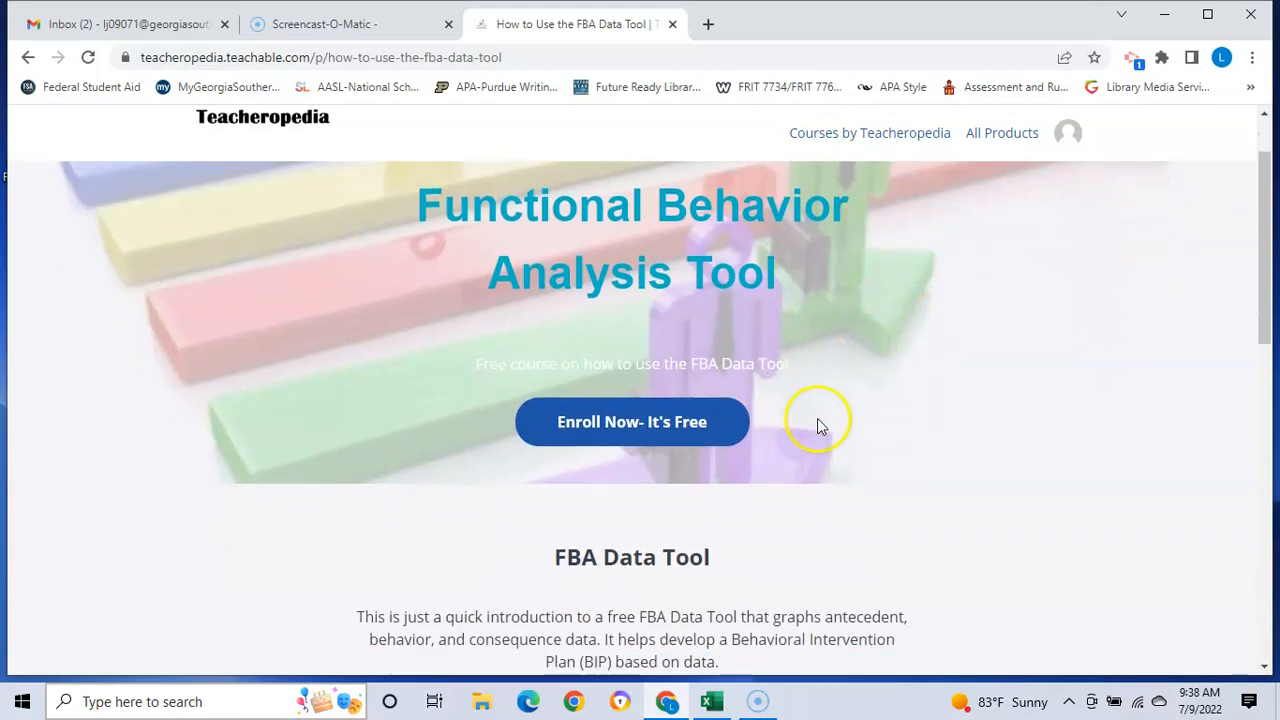
{"action": "left_click", "coordinate": [633, 443]}
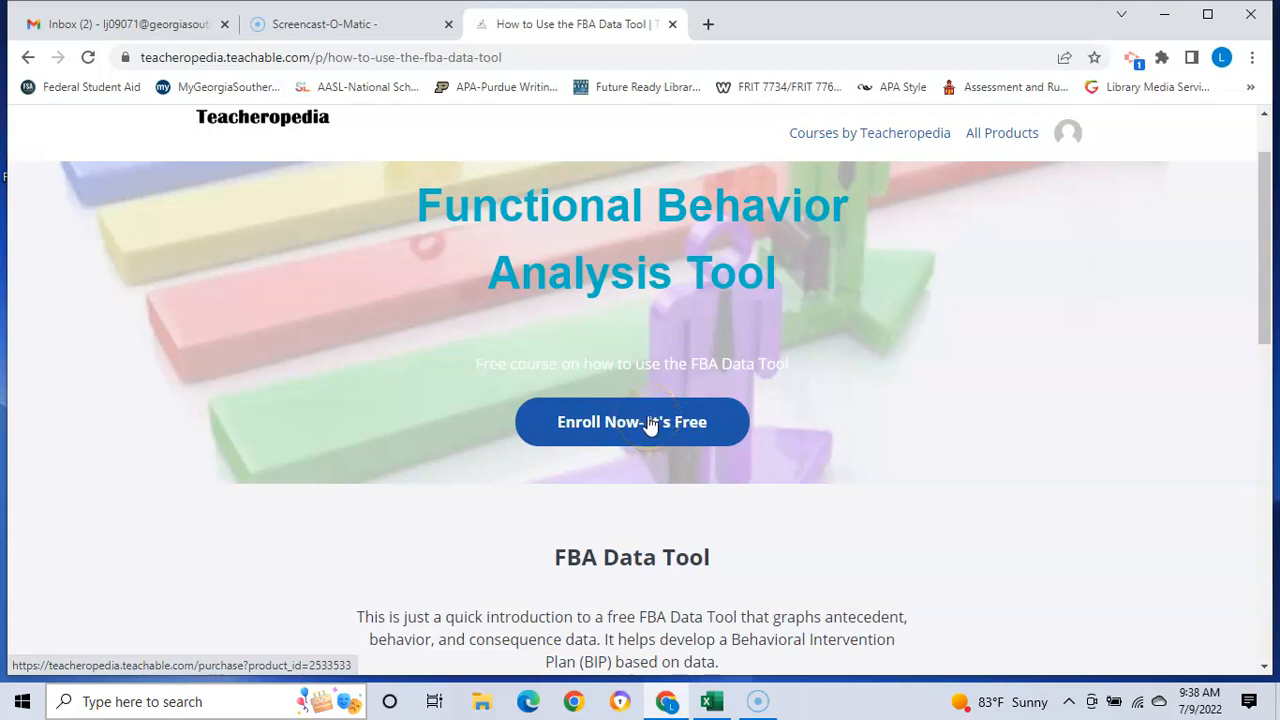
{"action": "scroll", "coordinate": [675, 435], "scroll_direction": "down", "scroll_amount": 2}
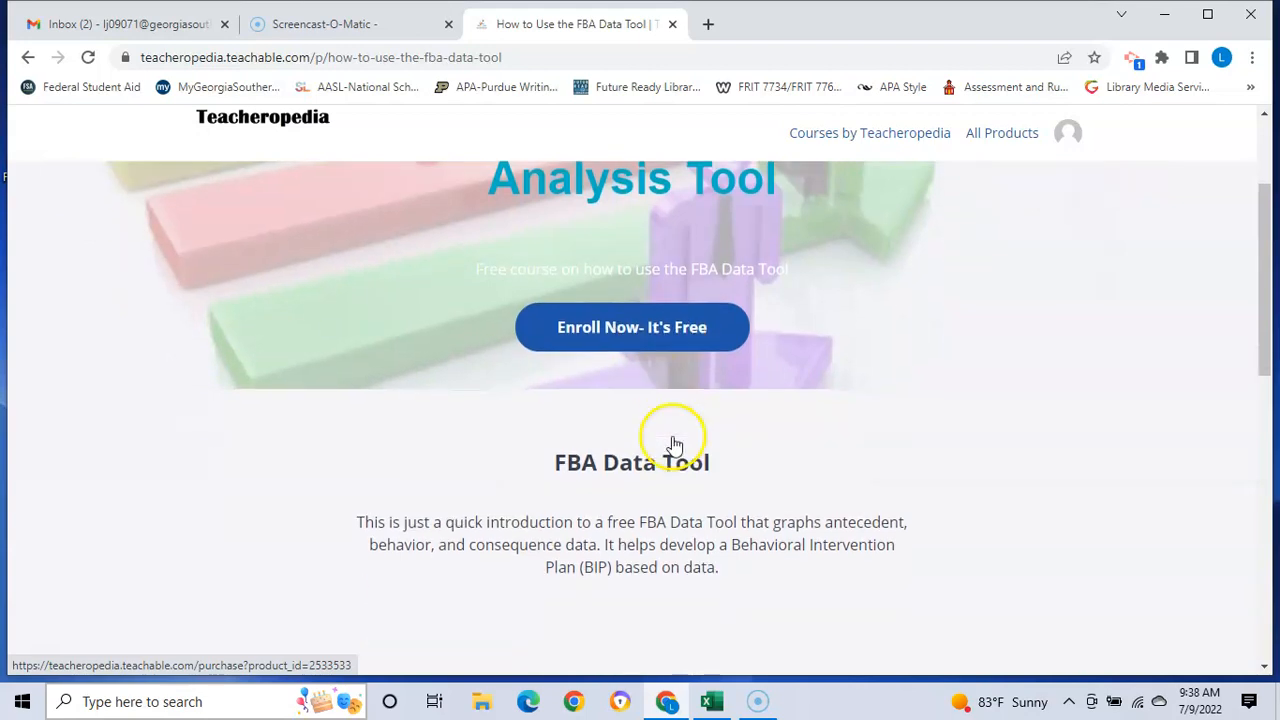
{"action": "scroll", "coordinate": [670, 432], "scroll_direction": "down", "scroll_amount": 4}
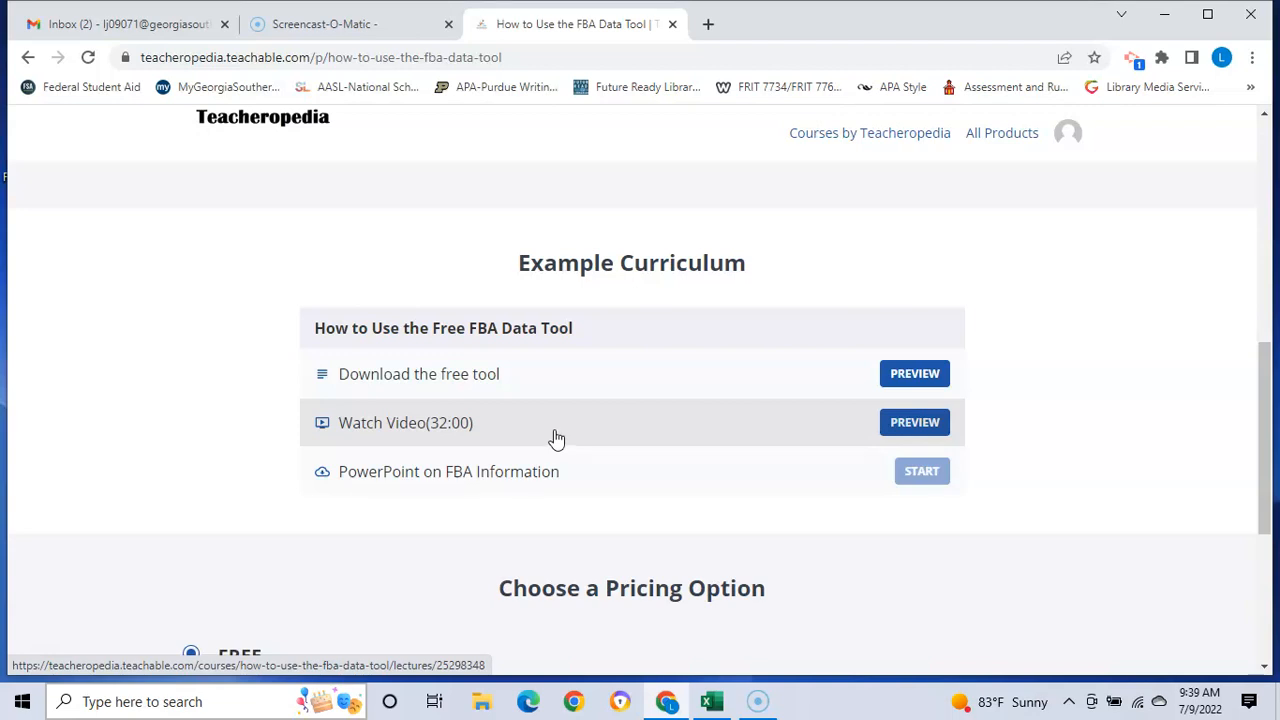
{"action": "left_click", "coordinate": [575, 480]}
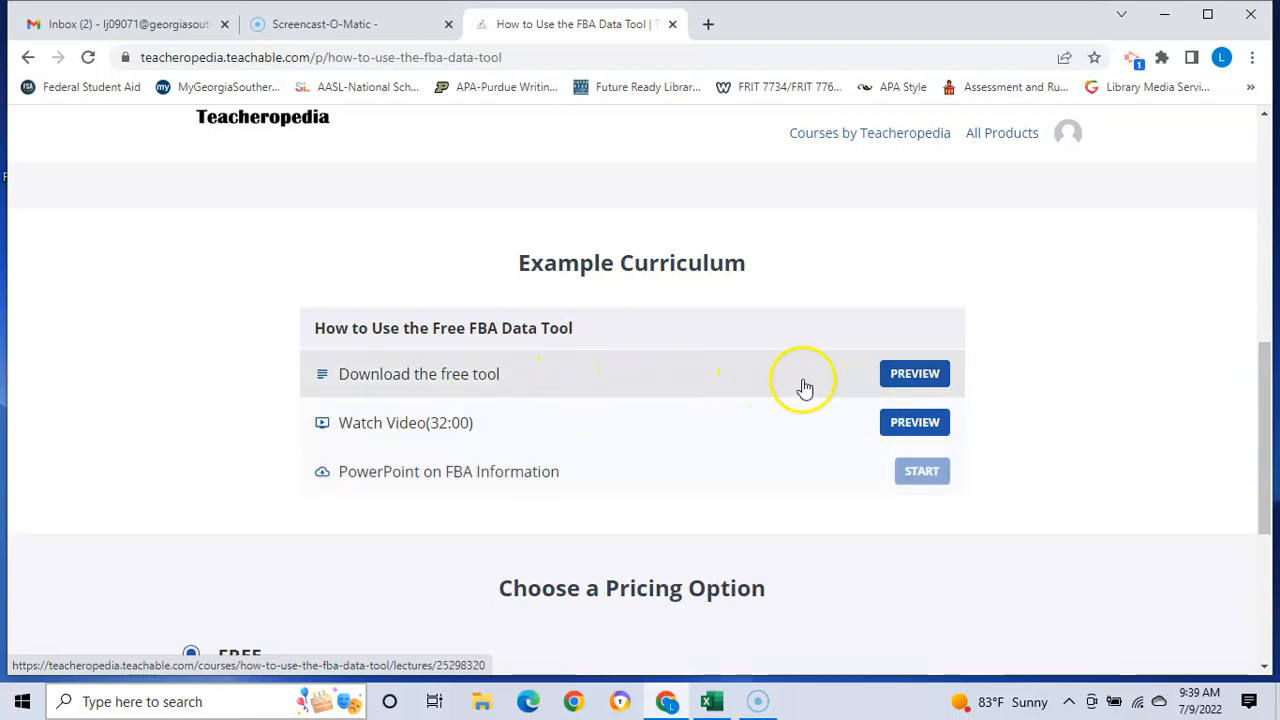
Step: Preview the Download the free tool lesson, download FY22FBADataTool.xlsb, and open it
{"action": "left_click", "coordinate": [915, 375]}
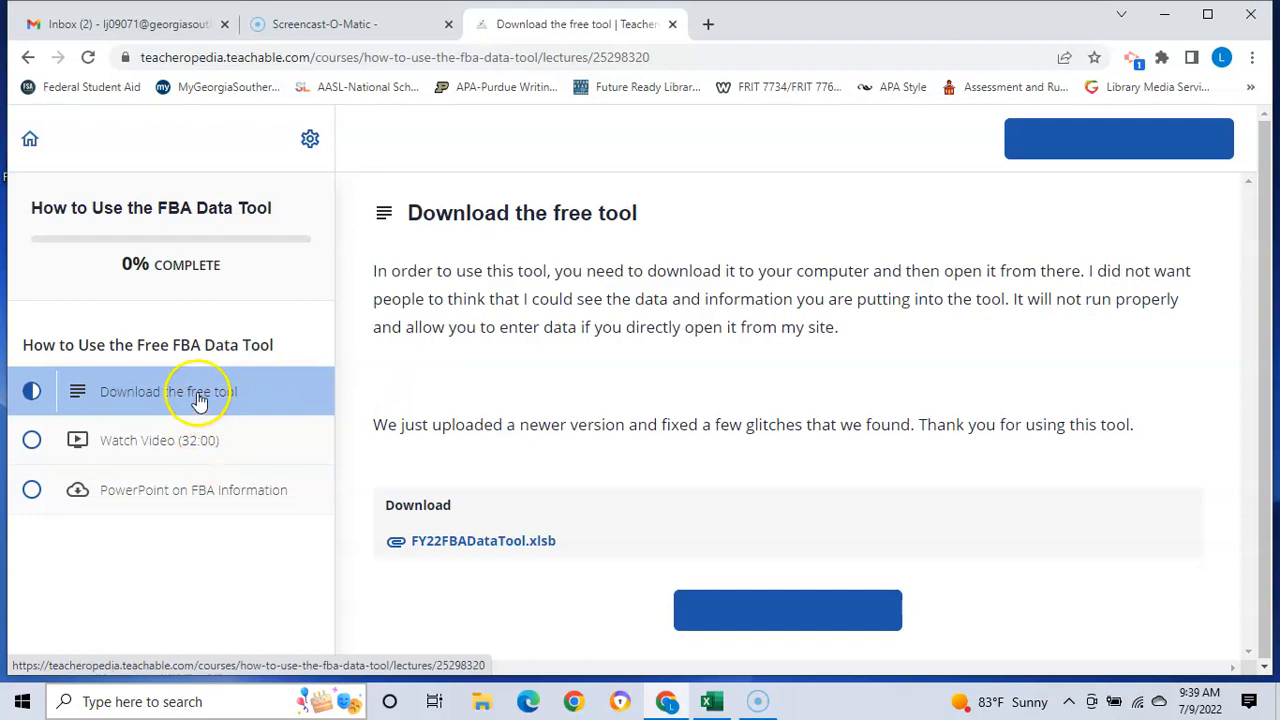
{"action": "left_click", "coordinate": [466, 545]}
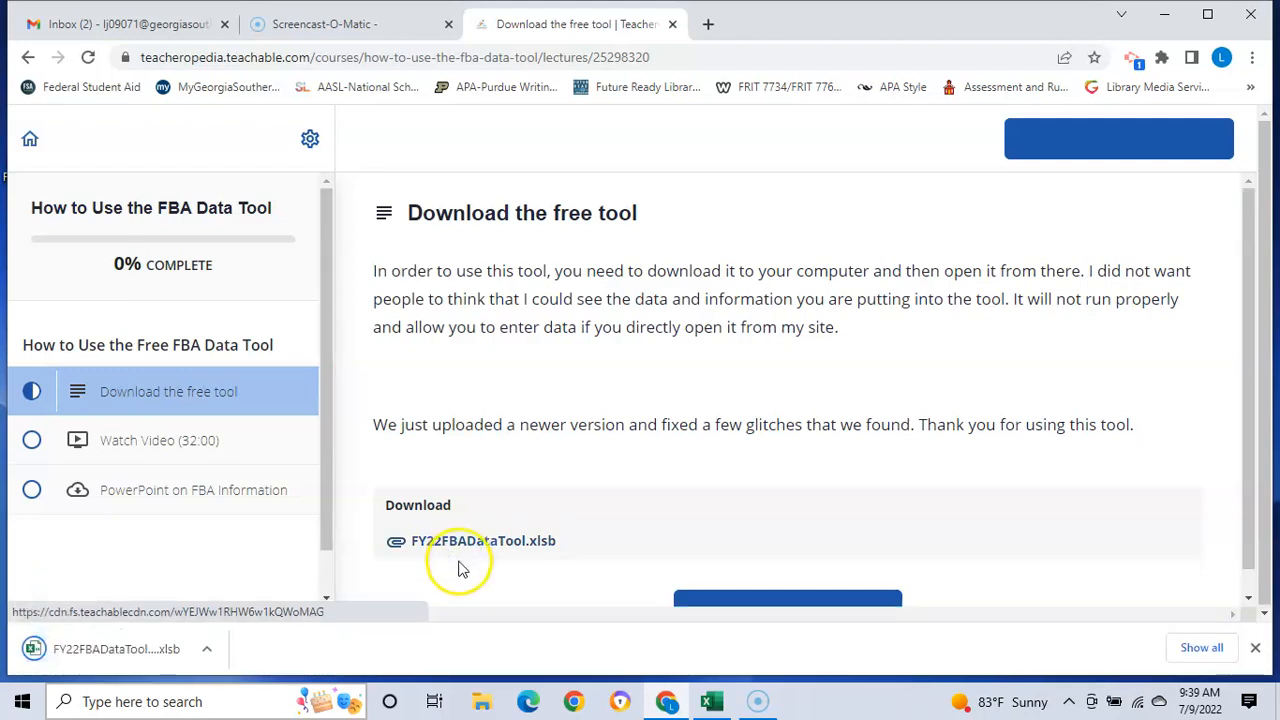
{"action": "left_click", "coordinate": [133, 655]}
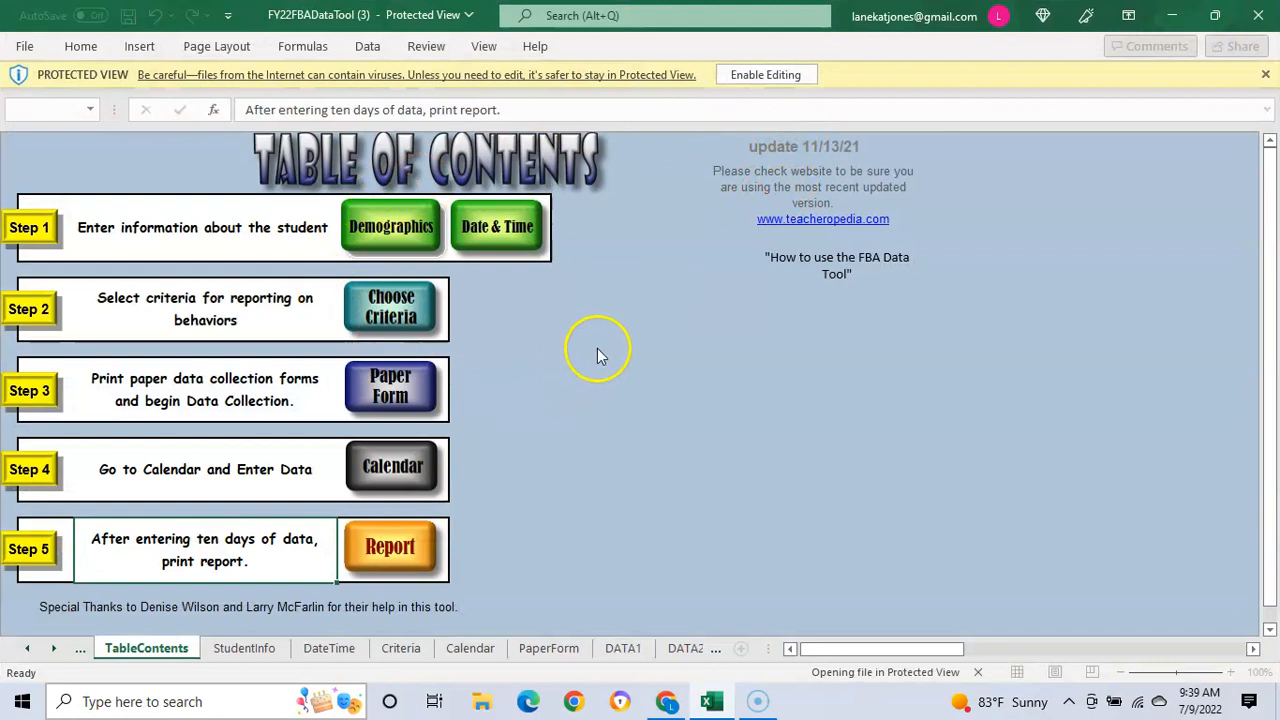
Step: Enable editing on the Protected View bar of the FBA Data Tool workbook
{"action": "left_click", "coordinate": [751, 76]}
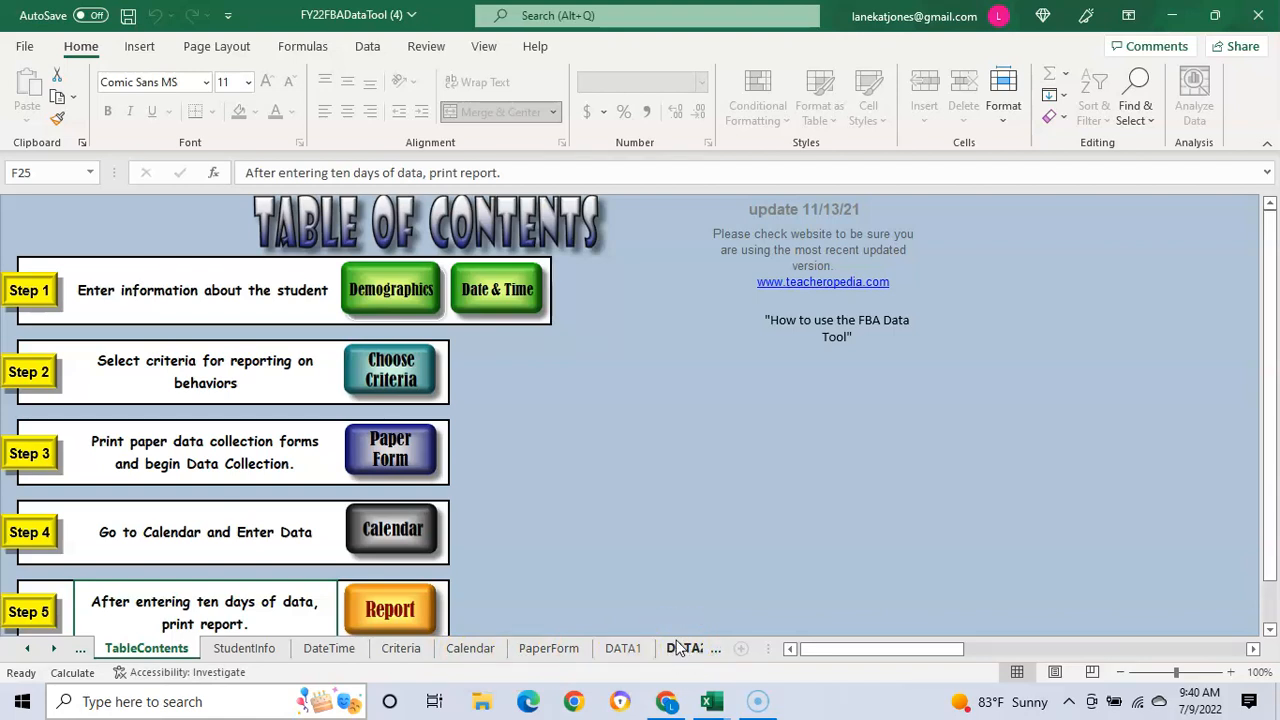
Step: On the StudentInfo sheet, enter the student's first and last name and grade K
{"action": "left_click", "coordinate": [389, 287]}
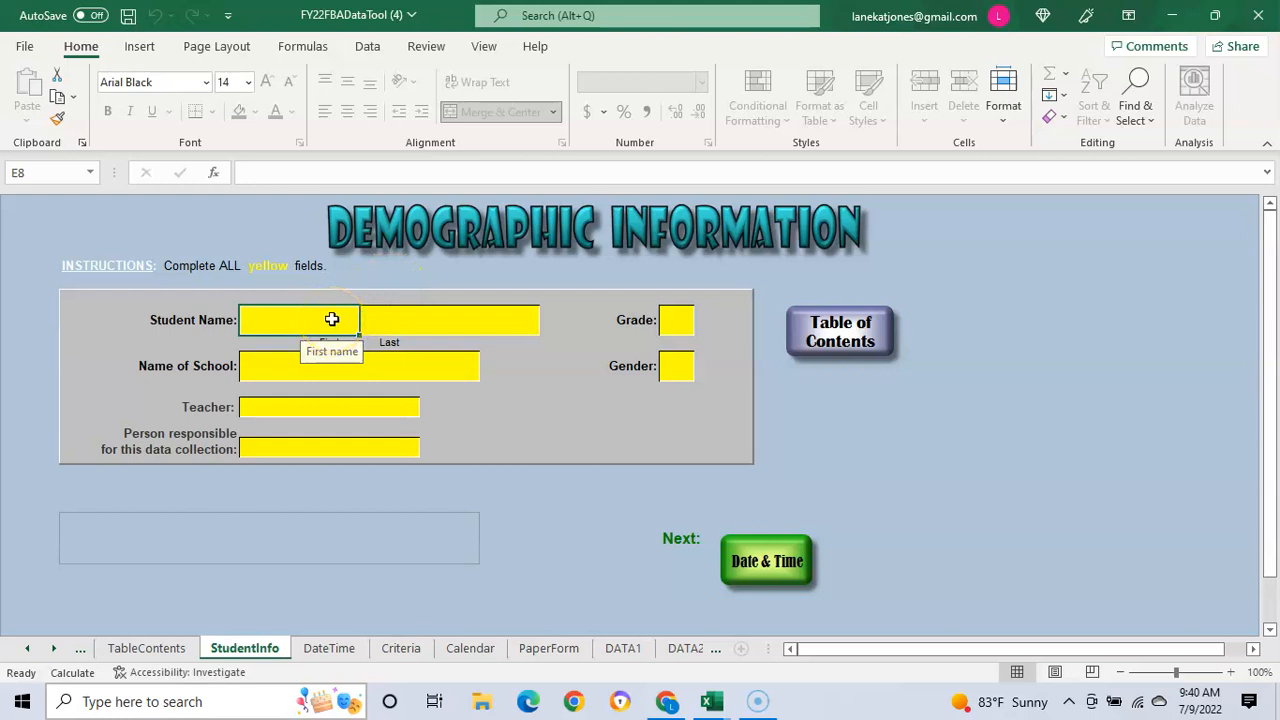
{"action": "left_click", "coordinate": [294, 321]}
{"action": "key", "text": "Tab"}
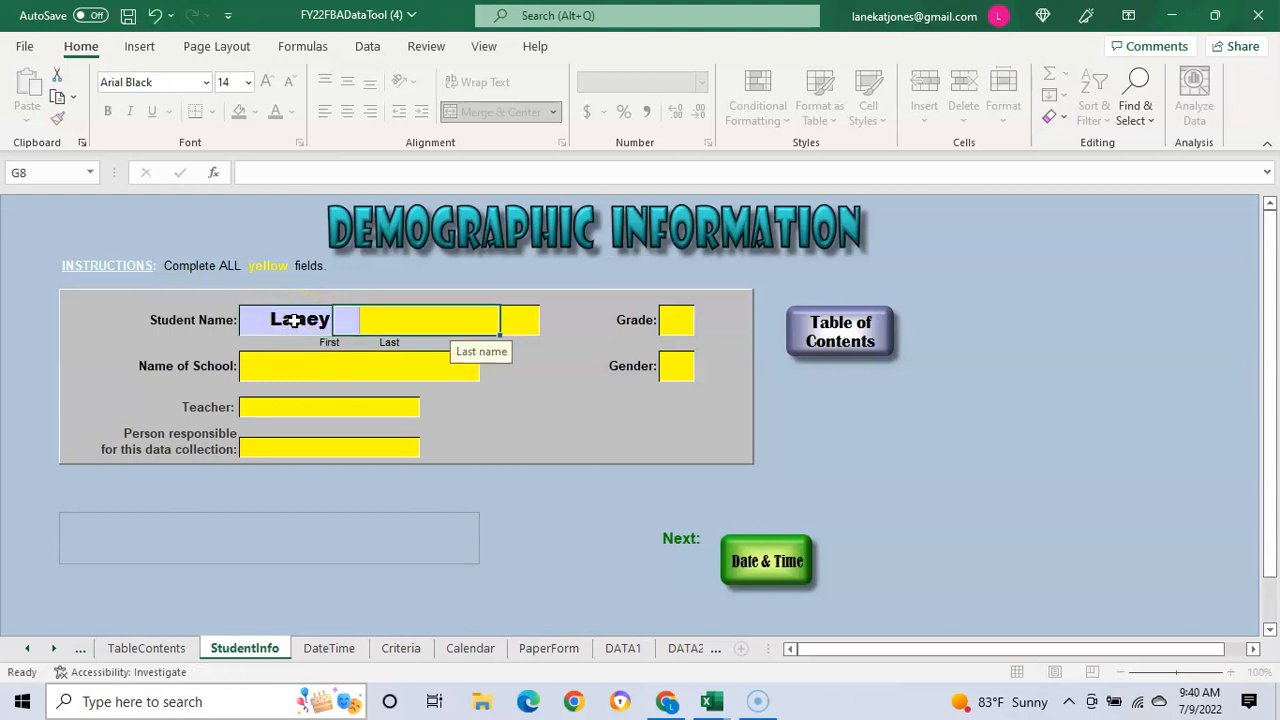
{"action": "left_click", "coordinate": [680, 291]}
{"action": "left_click", "coordinate": [676, 321]}
{"action": "type", "text": "K"}
Step: Enter school WCPS, gender F, teacher and data-collector names, then go to DateTime
{"action": "left_click", "coordinate": [299, 364]}
{"action": "type", "text": "WCPS"}
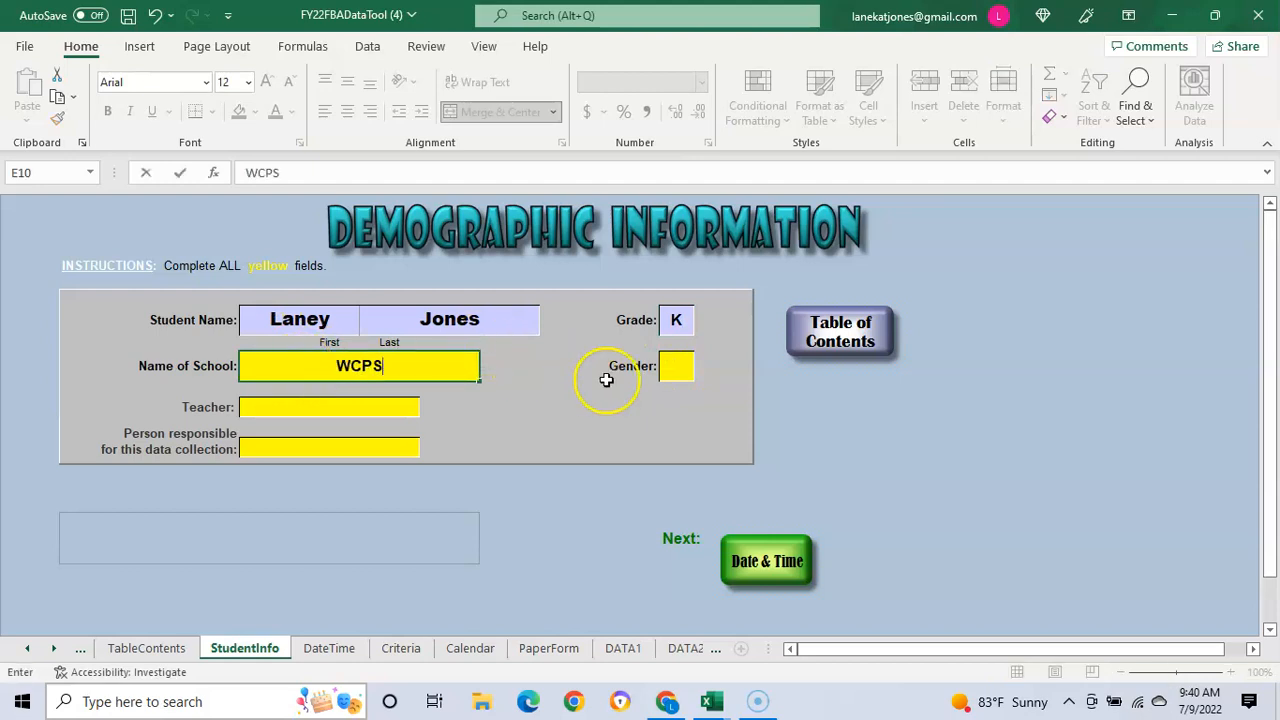
{"action": "left_click", "coordinate": [674, 372]}
{"action": "type", "text": "F"}
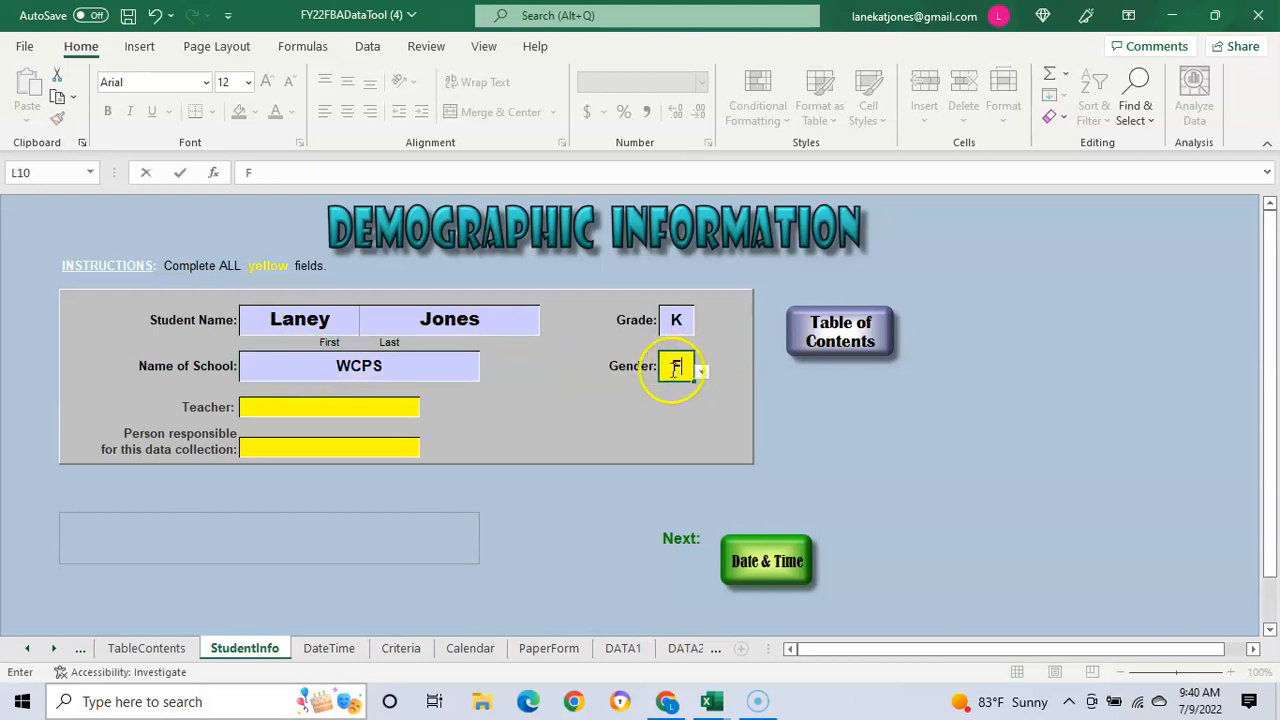
{"action": "left_click", "coordinate": [303, 406]}
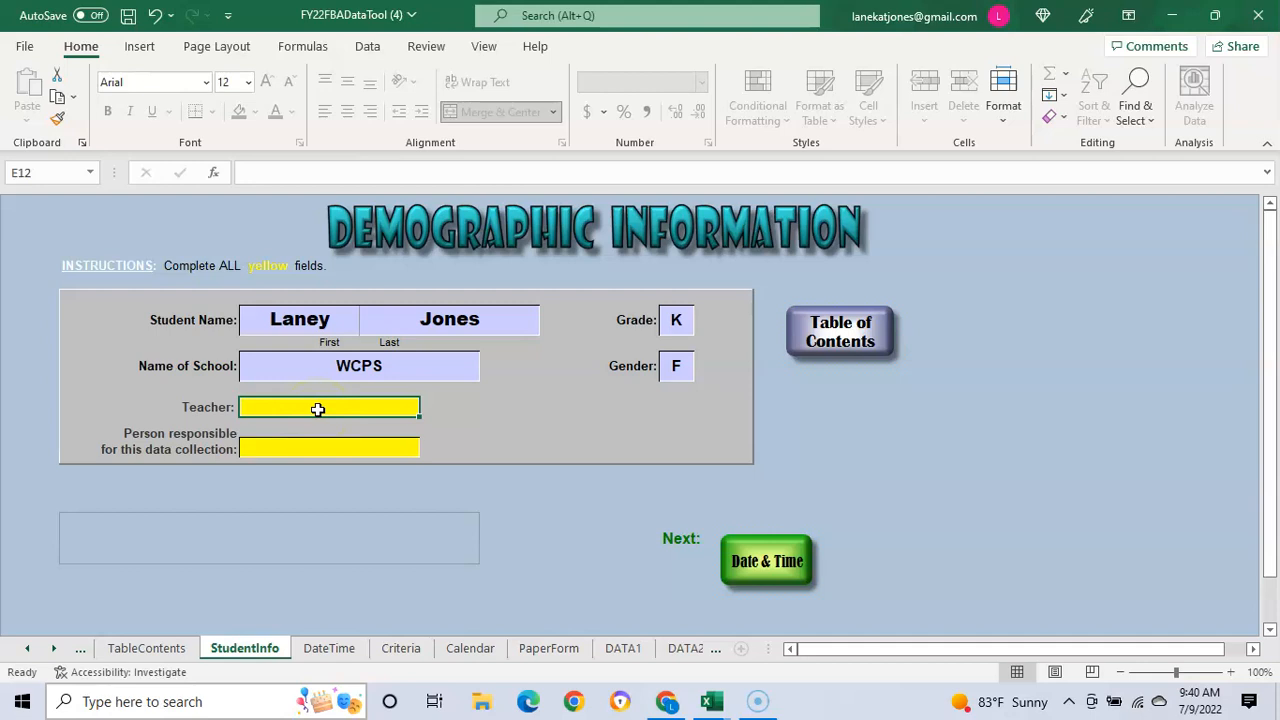
{"action": "type", "text": "Jones"}
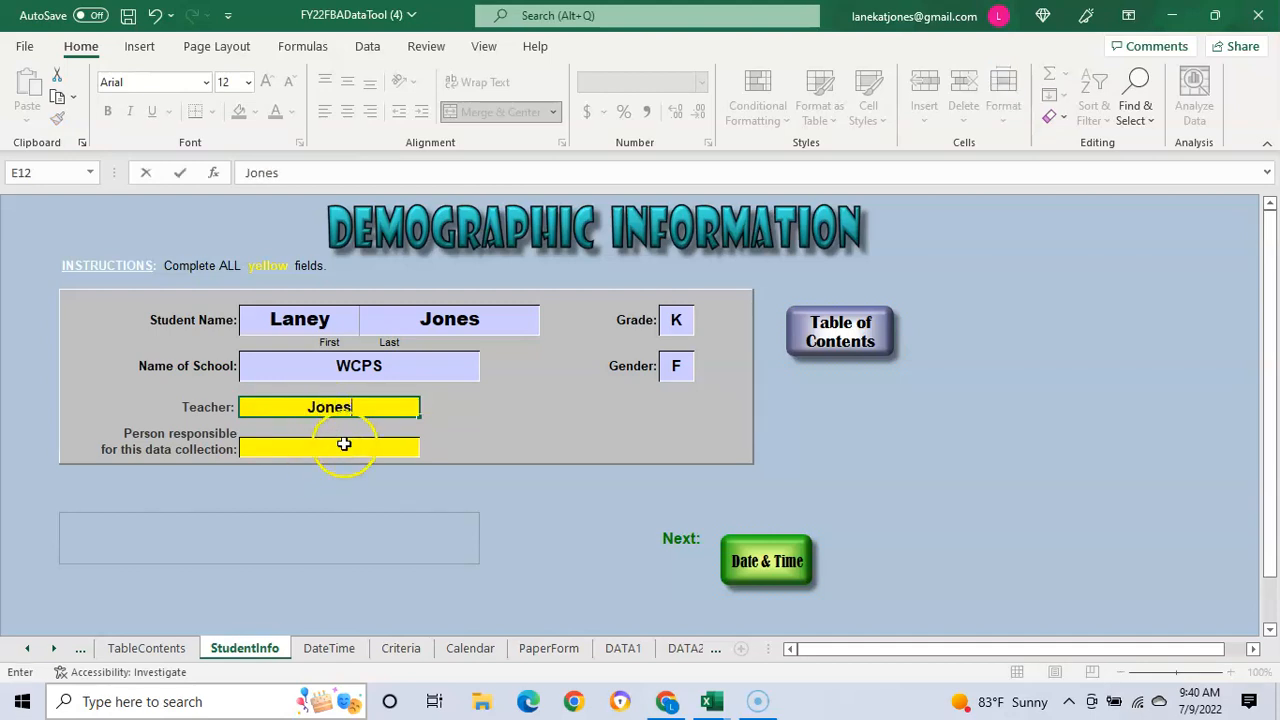
{"action": "left_click", "coordinate": [343, 444]}
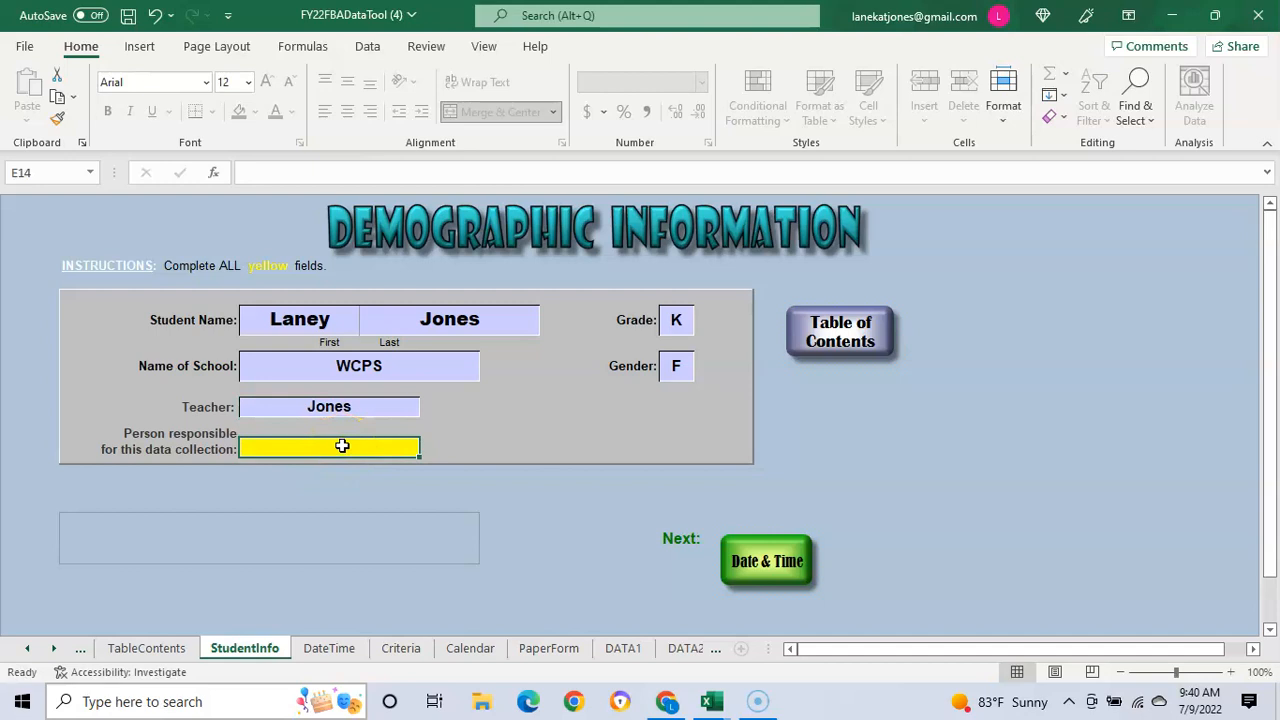
{"action": "type", "text": "Jones"}
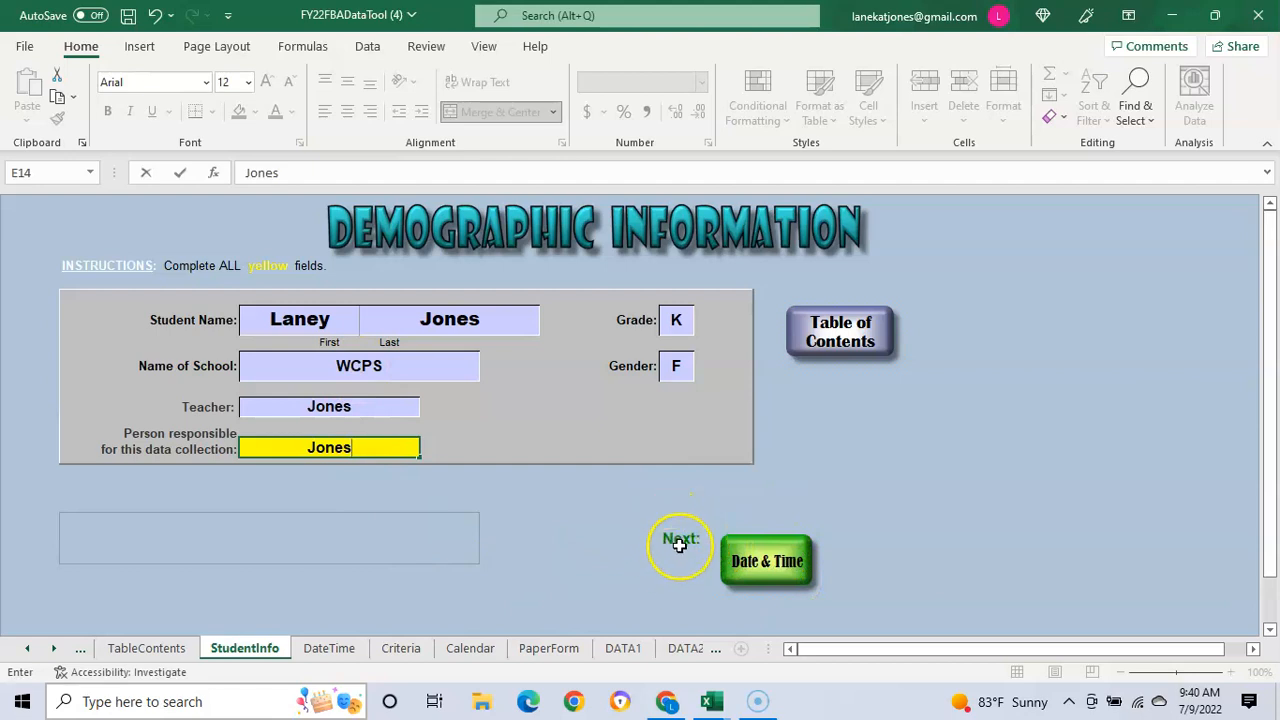
{"action": "left_click", "coordinate": [762, 565]}
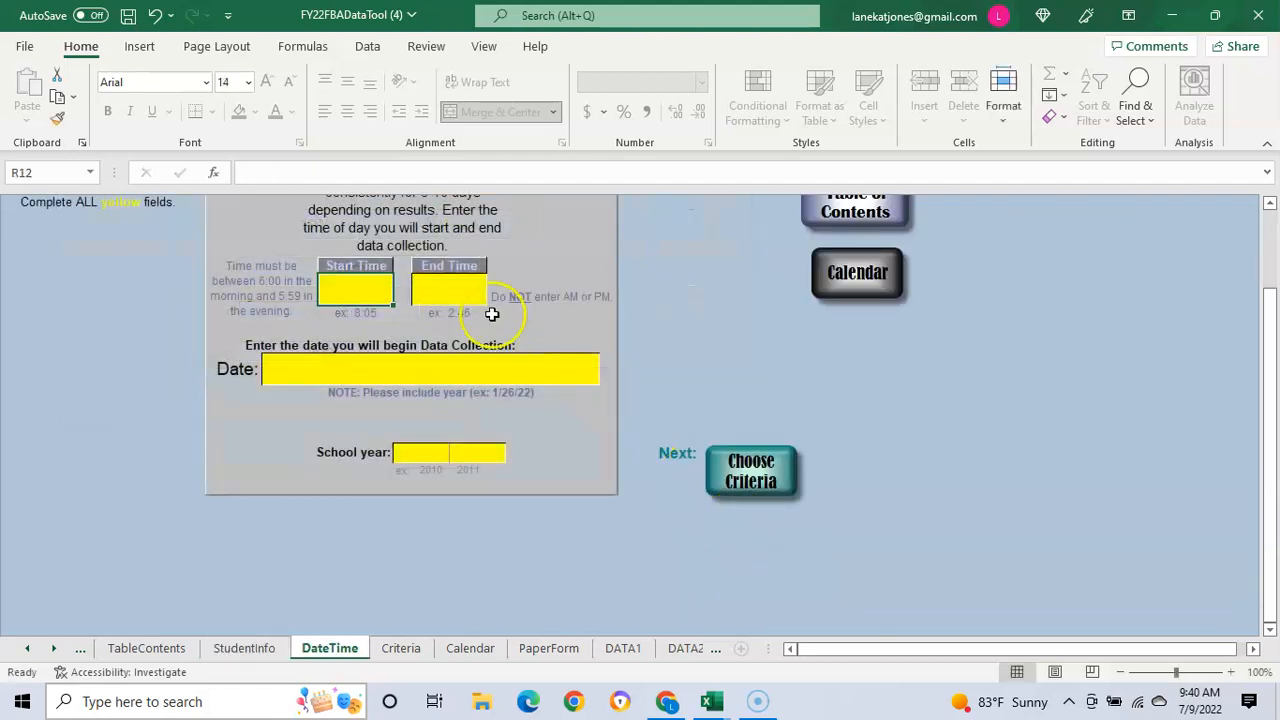
Step: Set collection times to 7:30 start, 3:30 end, and start date 7/10/22
{"action": "left_click", "coordinate": [359, 288]}
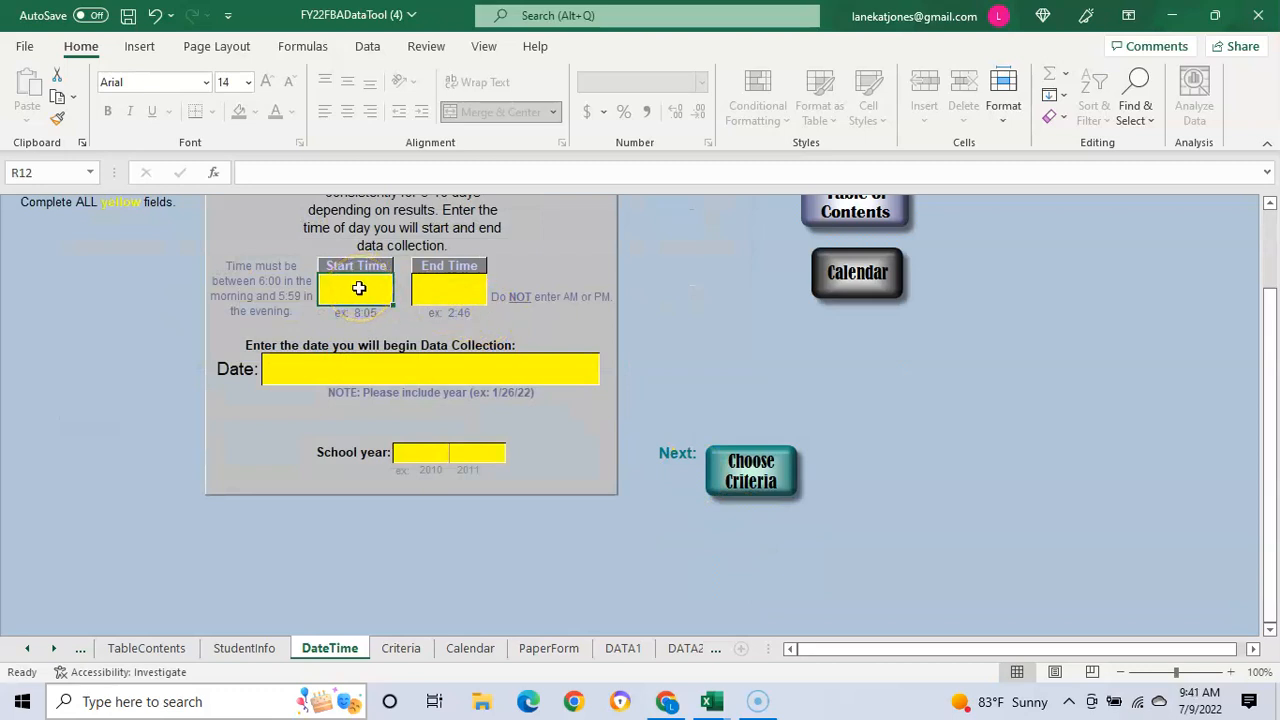
{"action": "left_click", "coordinate": [369, 286]}
{"action": "left_click", "coordinate": [371, 292]}
{"action": "type", "text": "7:30"}
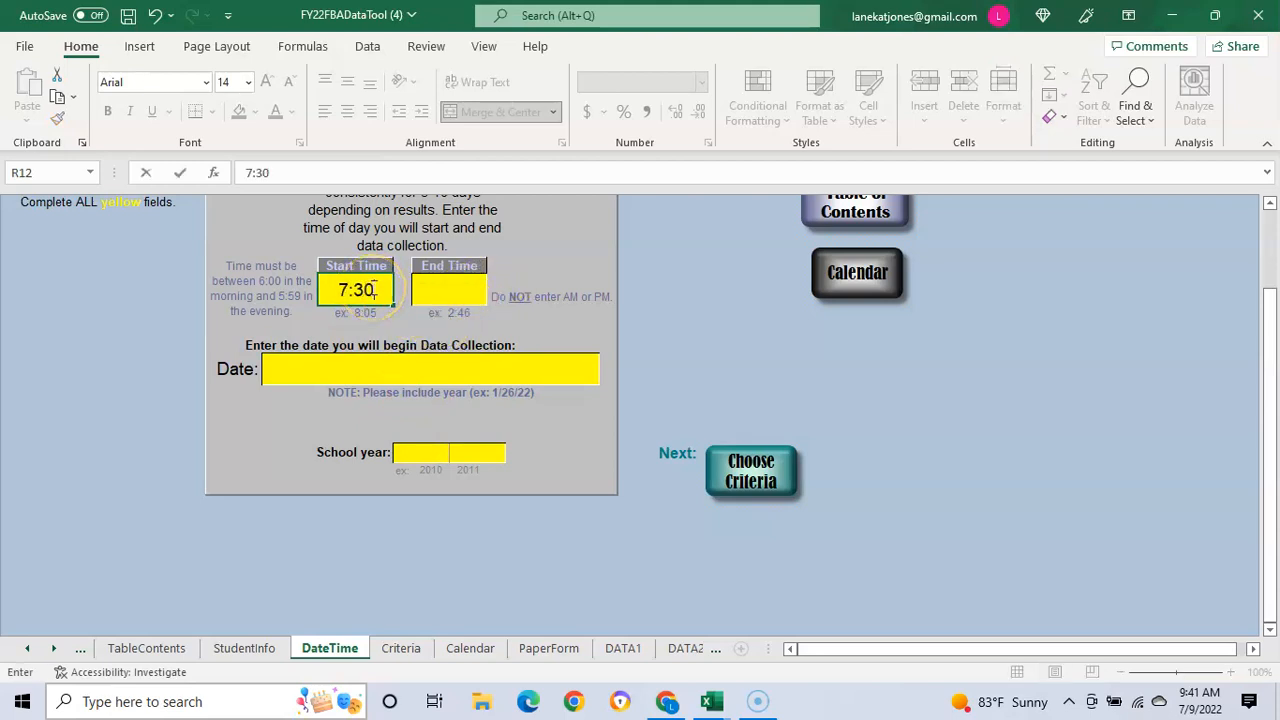
{"action": "left_click", "coordinate": [456, 290]}
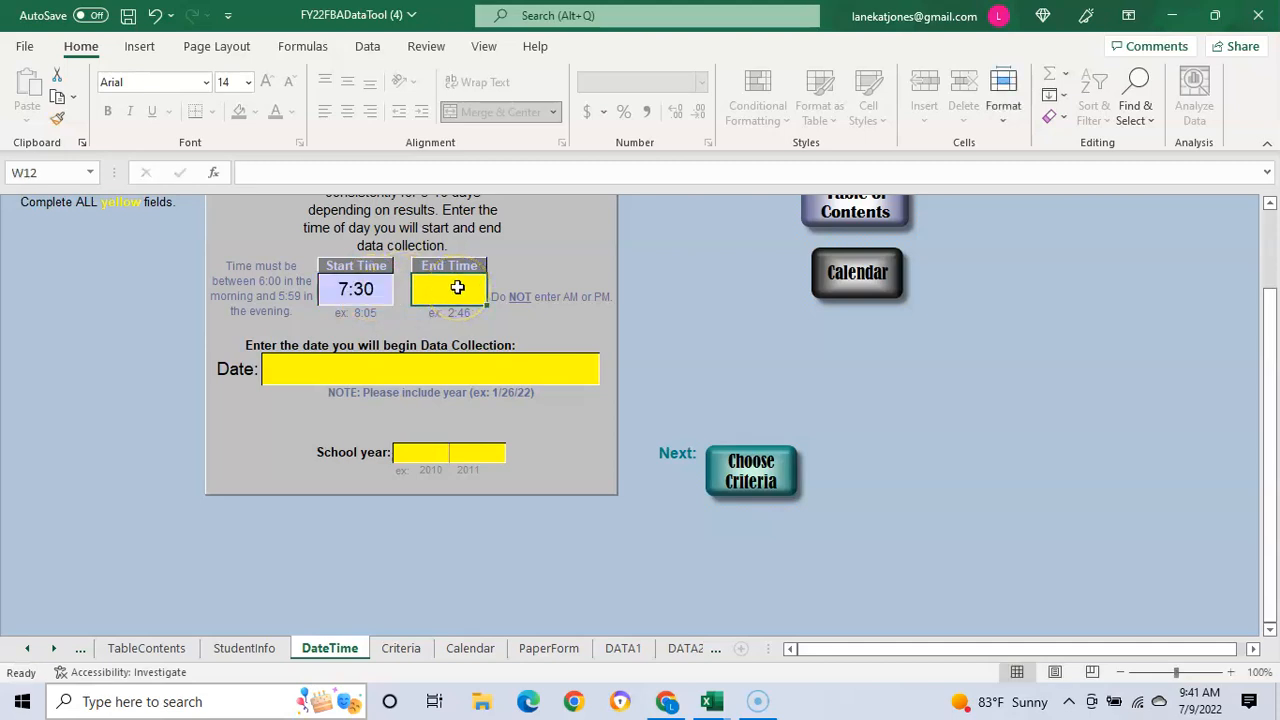
{"action": "type", "text": "3:30"}
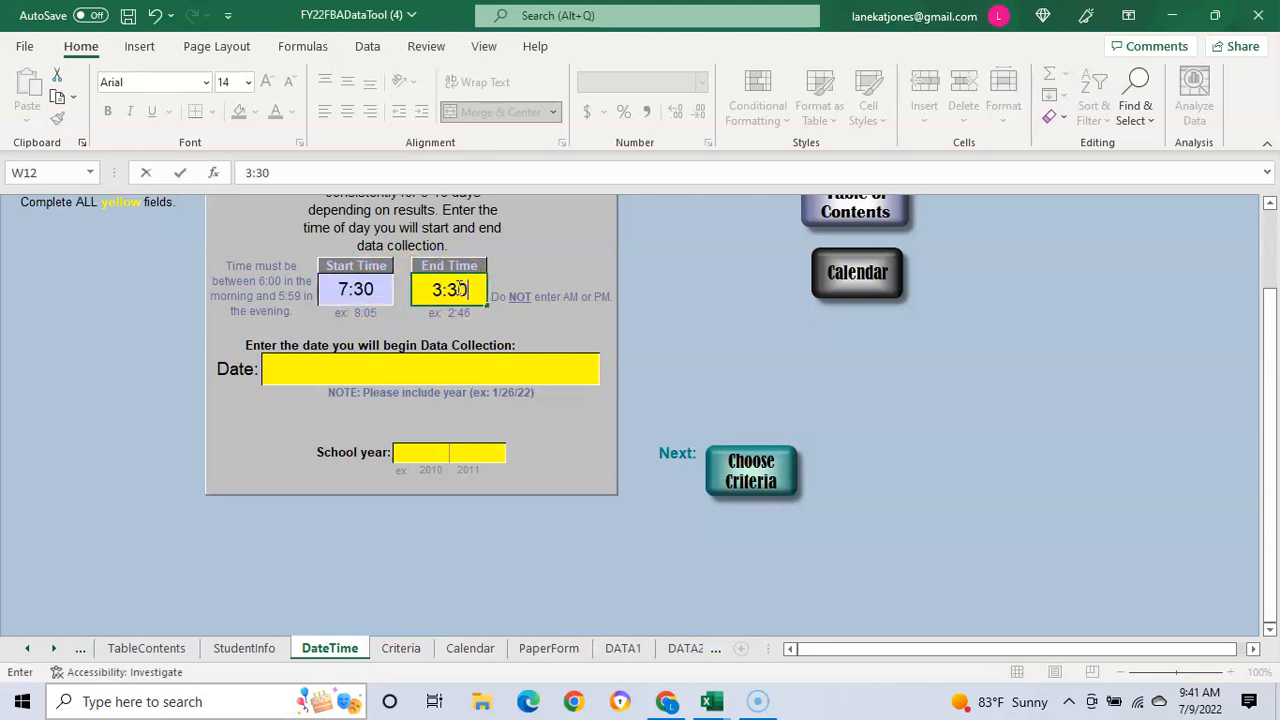
{"action": "left_click", "coordinate": [419, 378]}
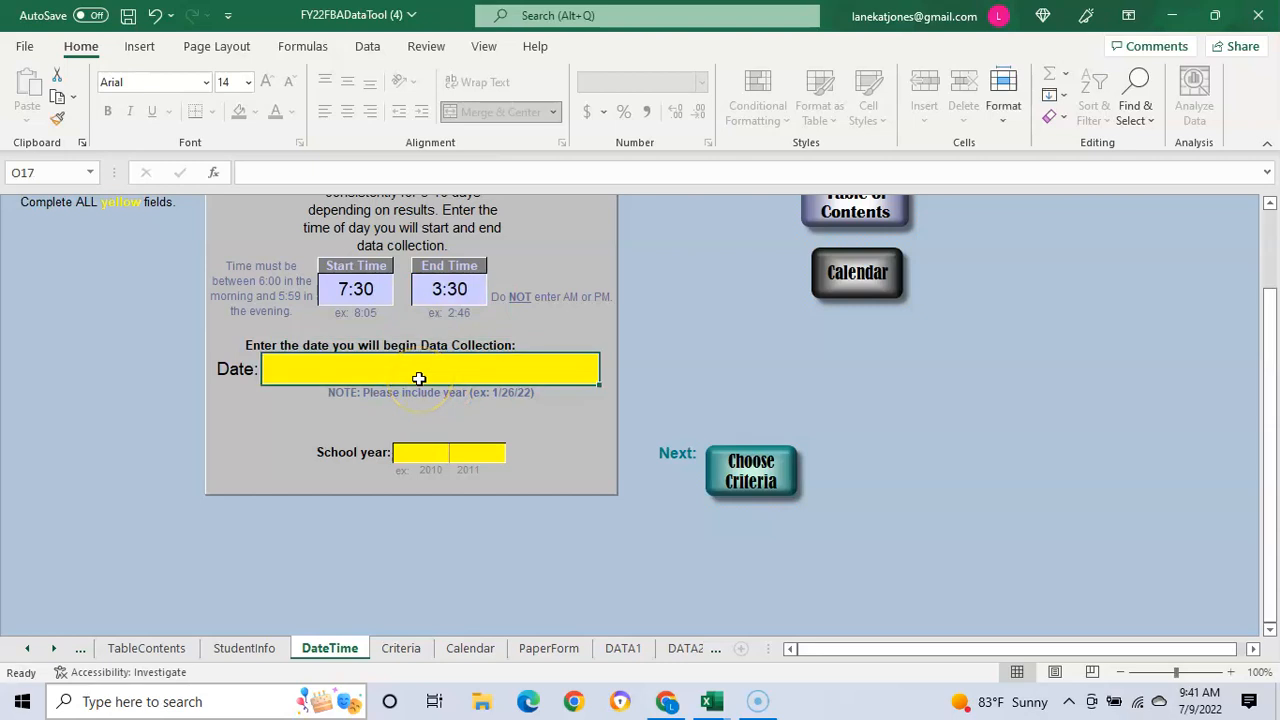
{"action": "type", "text": "7/10"}
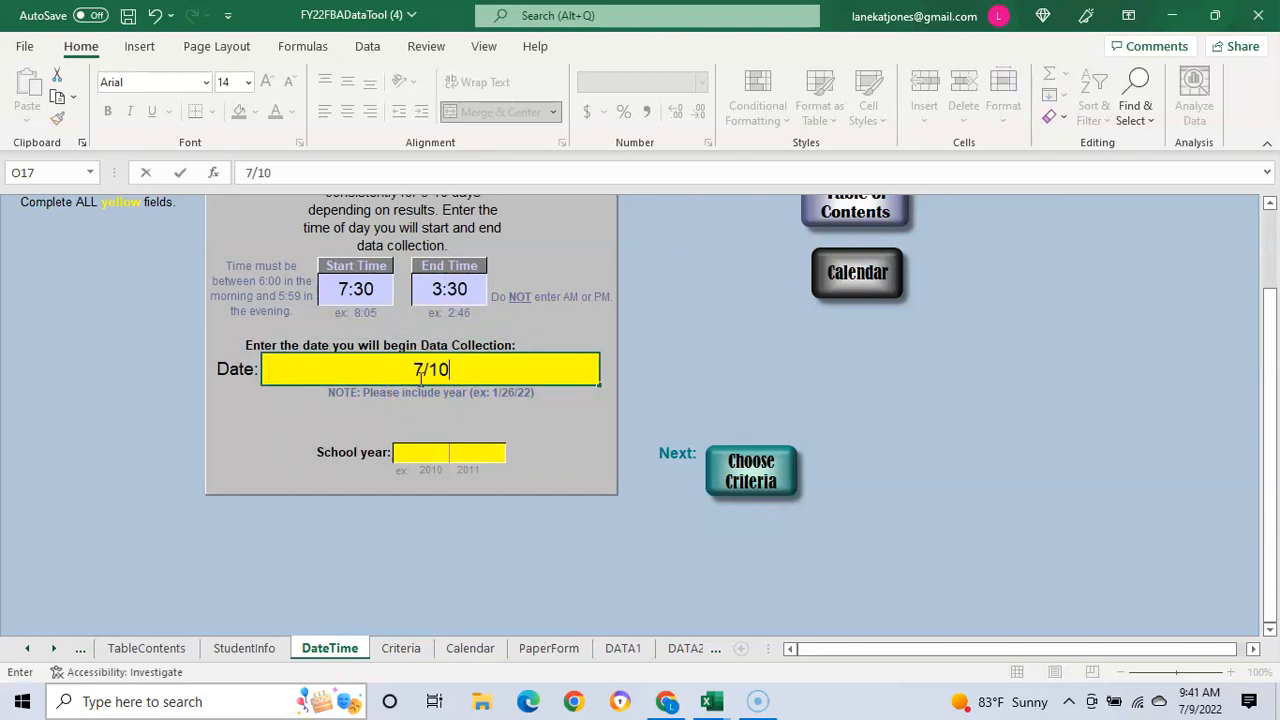
{"action": "type", "text": "/22"}
Step: Enter school year 2021 to 2022, then go to the Criteria sheet
{"action": "left_click", "coordinate": [435, 455]}
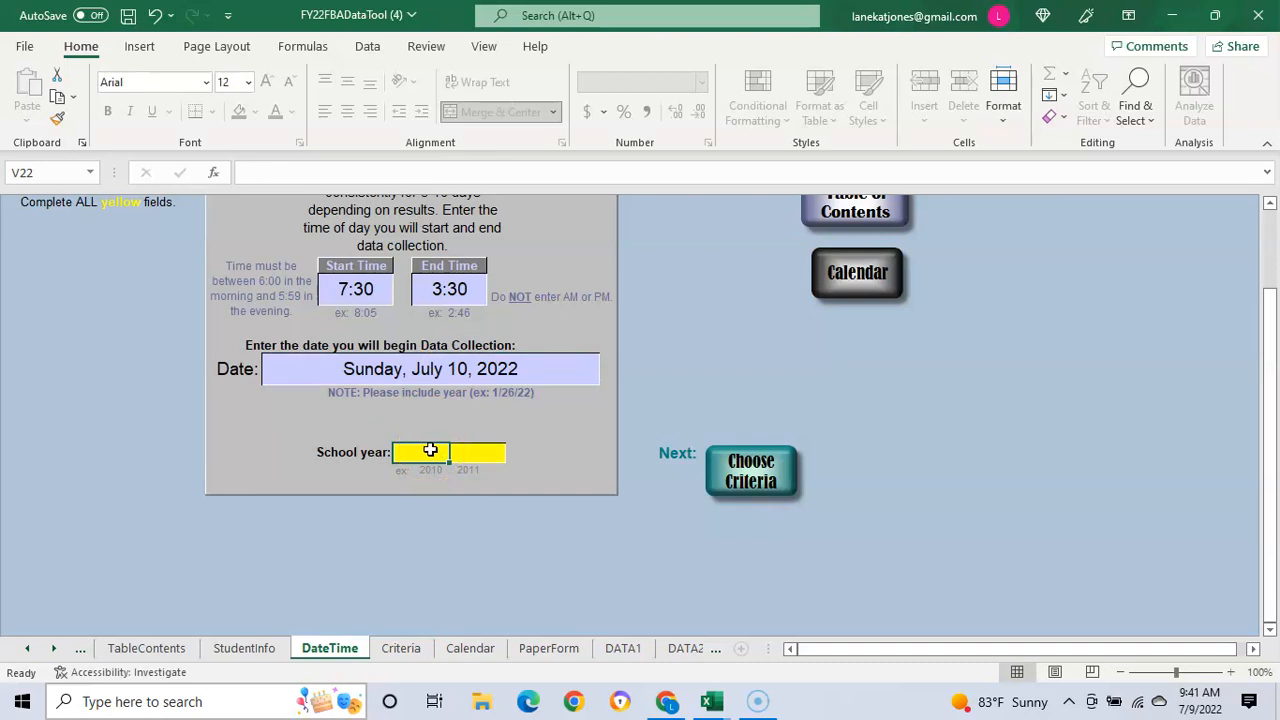
{"action": "type", "text": "21"}
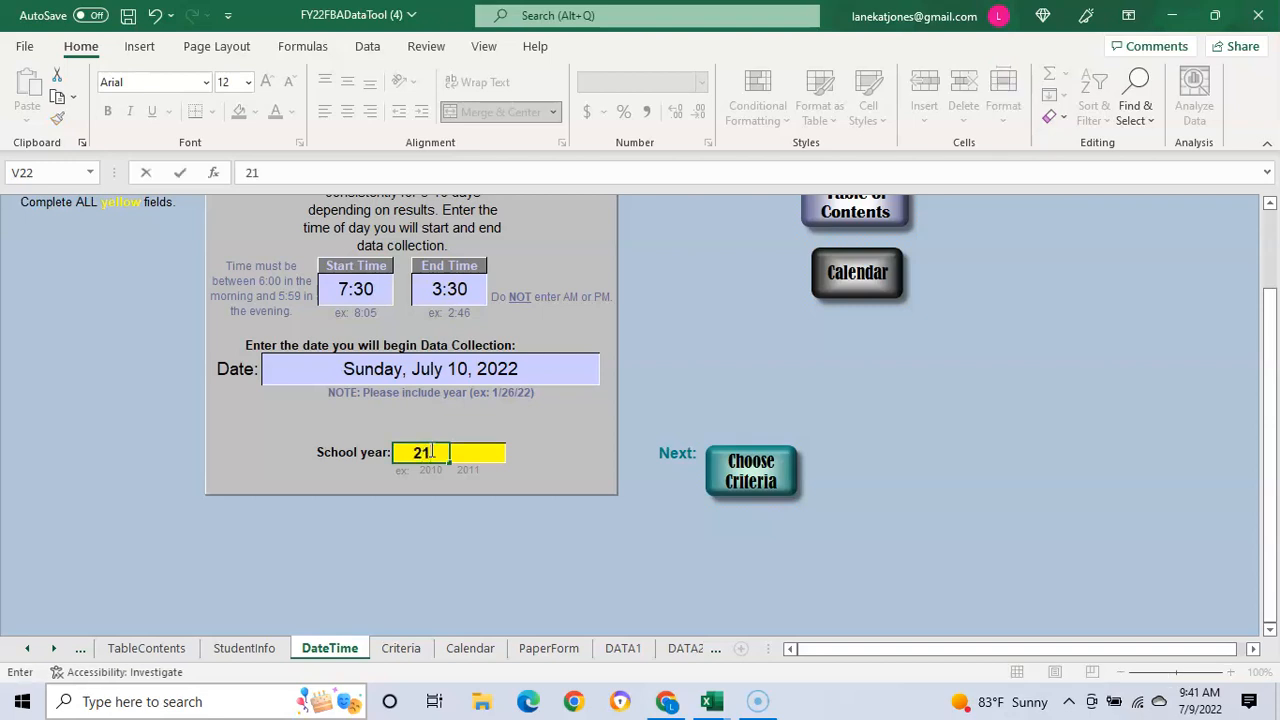
{"action": "key", "text": "BackSpace"}
{"action": "type", "text": "021"}
{"action": "left_click", "coordinate": [462, 455]}
{"action": "type", "text": "2022"}
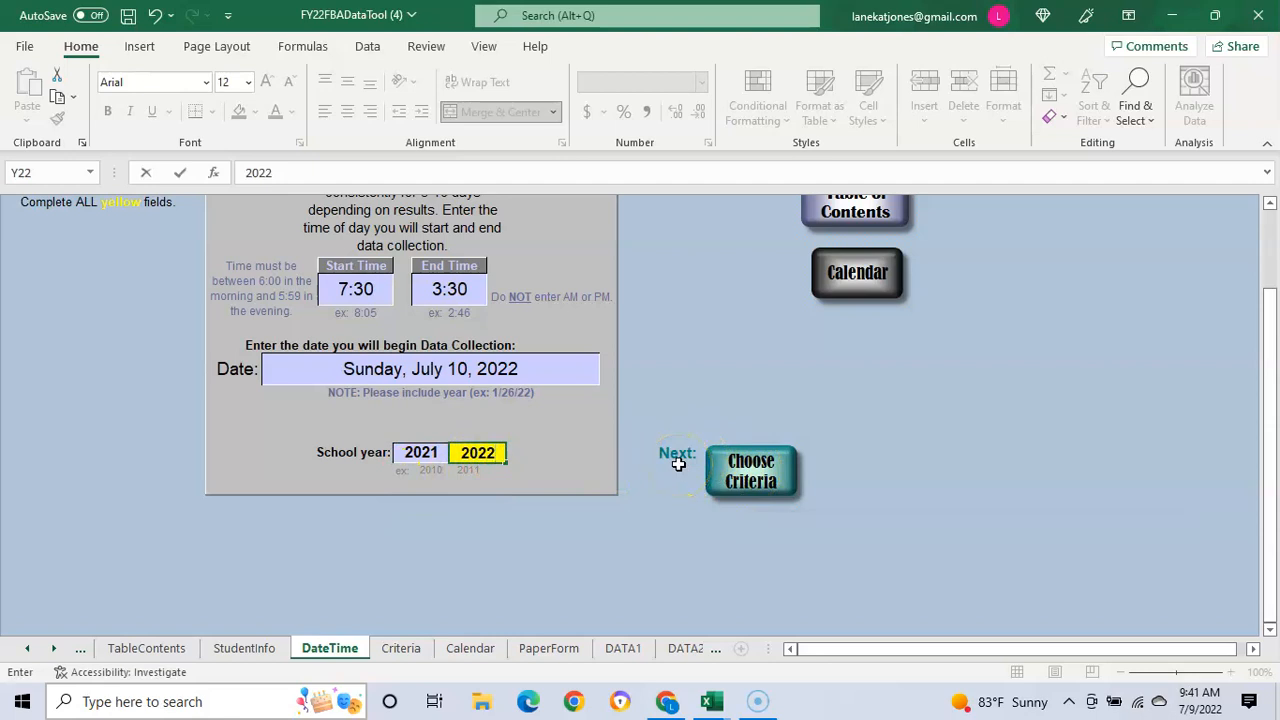
{"action": "left_click", "coordinate": [752, 472]}
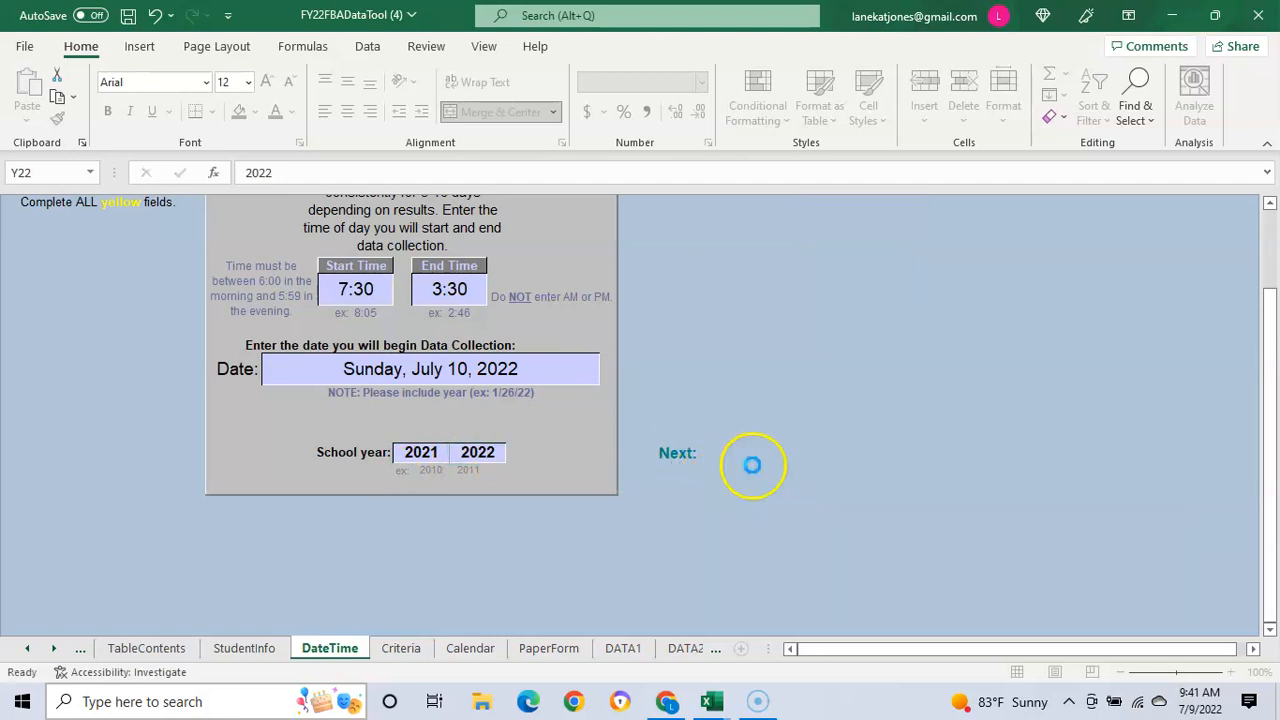
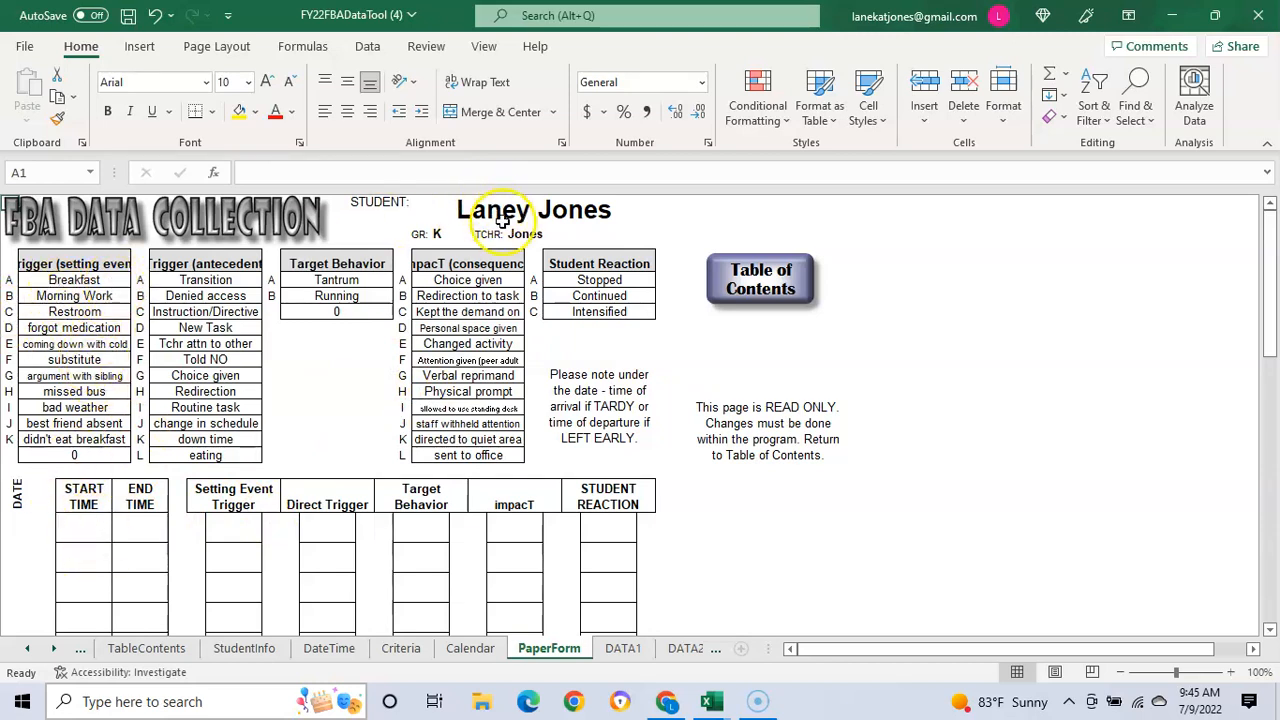
Step: On the paper form's first row, enter start time 7:30, setting event A, direct trigger B, behavior A
{"action": "left_click", "coordinate": [89, 524]}
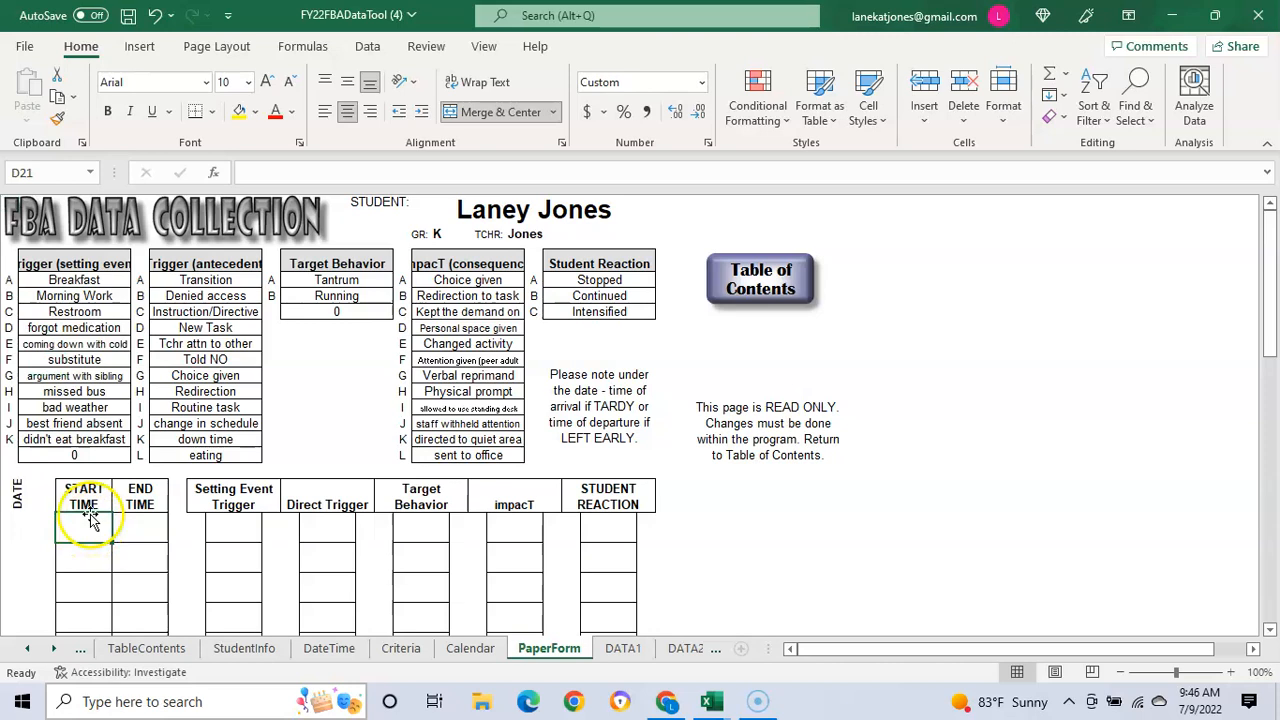
{"action": "type", "text": "7"}
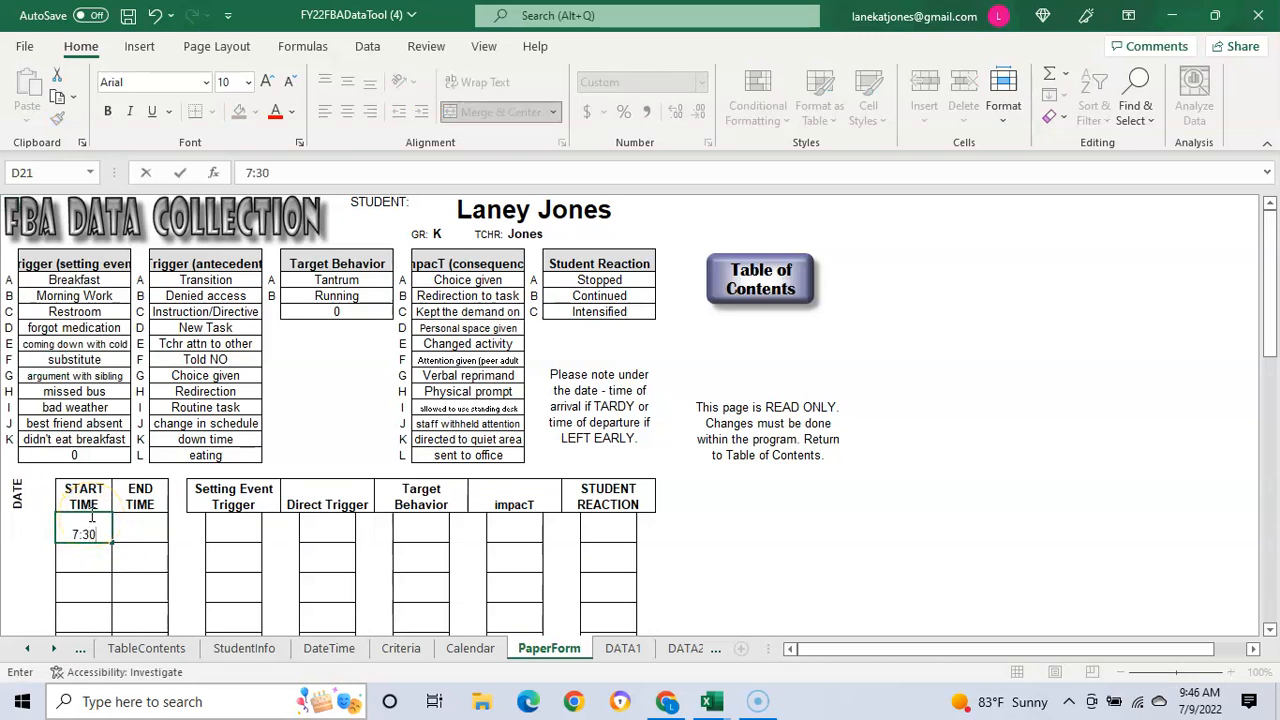
{"action": "type", "text": ":30"}
{"action": "left_click", "coordinate": [235, 533]}
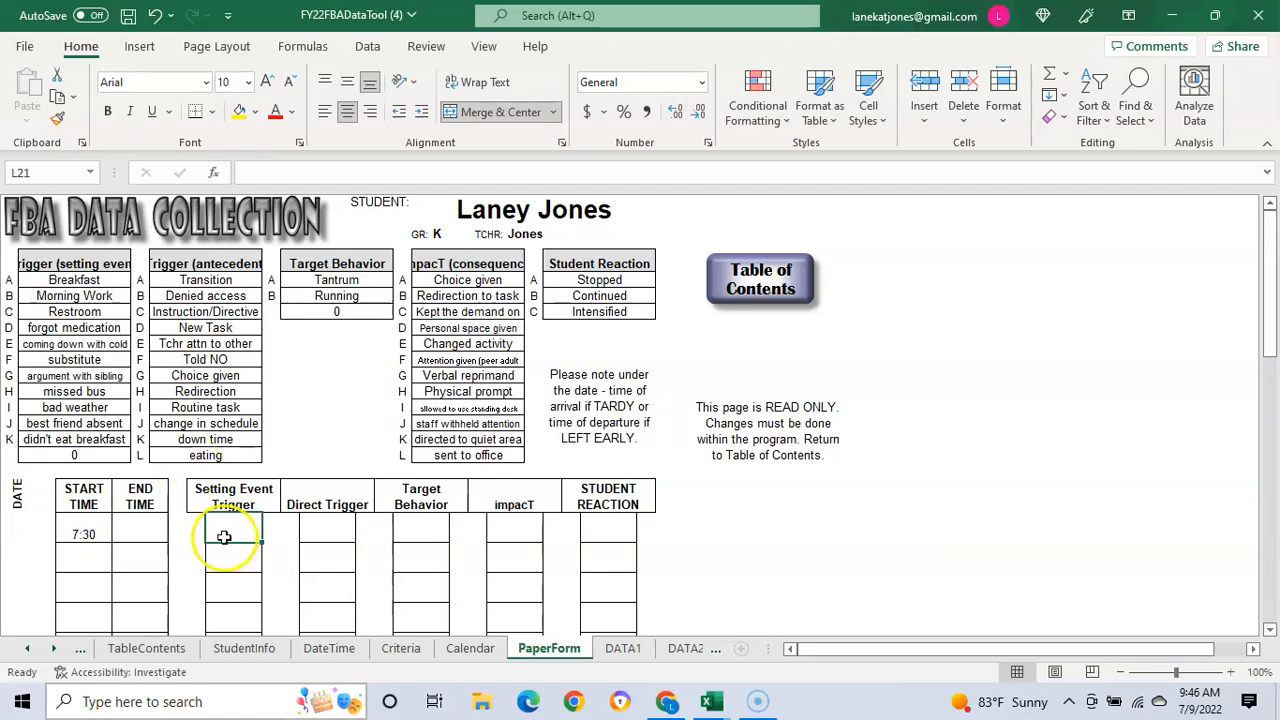
{"action": "type", "text": "A"}
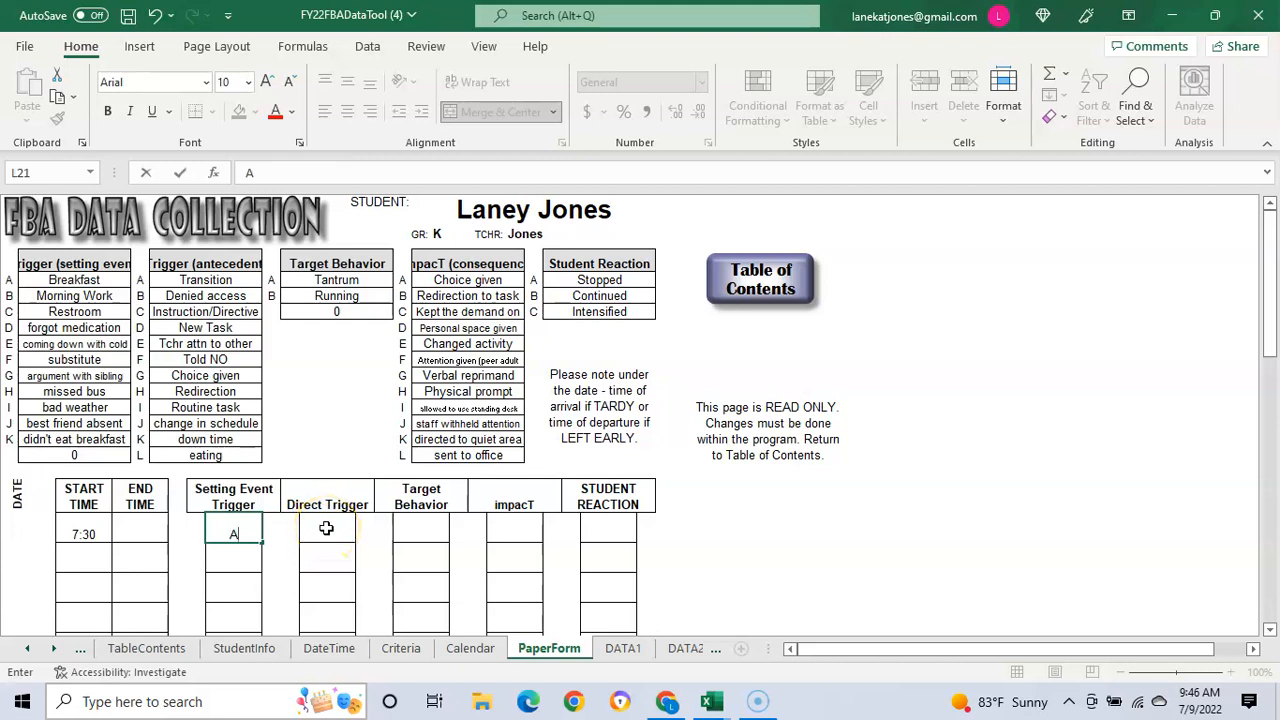
{"action": "left_click", "coordinate": [326, 528]}
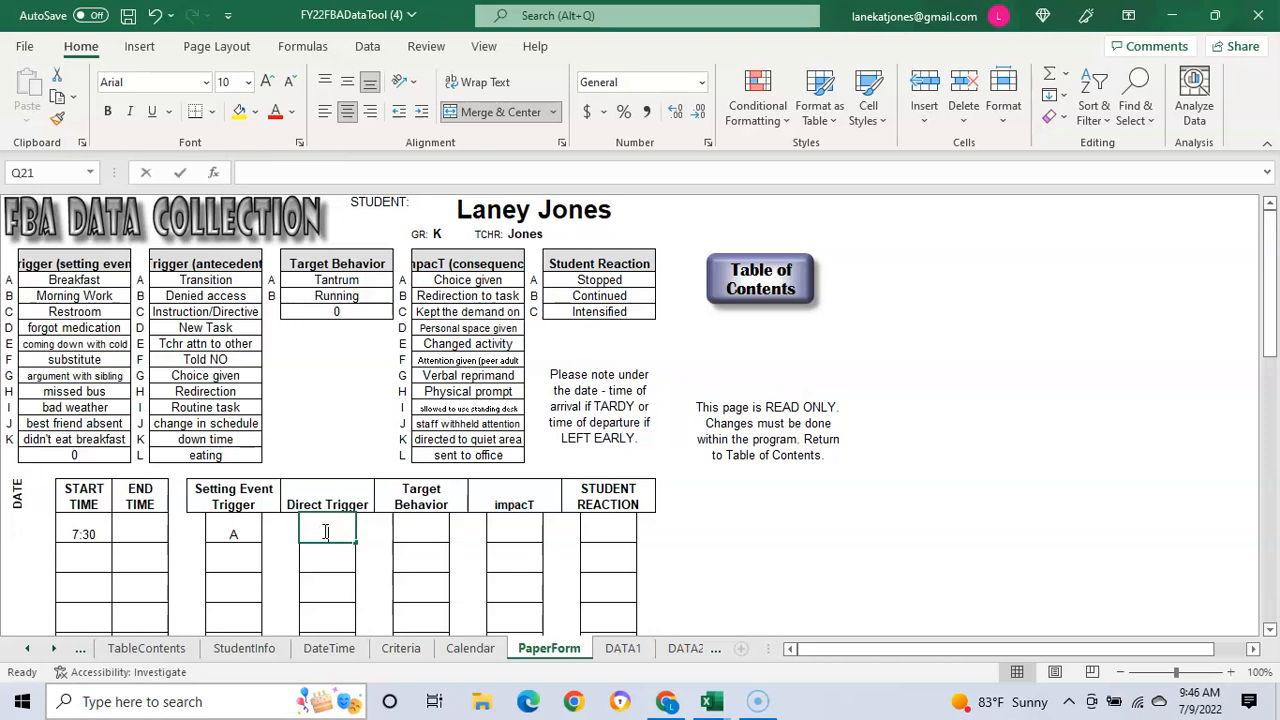
{"action": "type", "text": "B"}
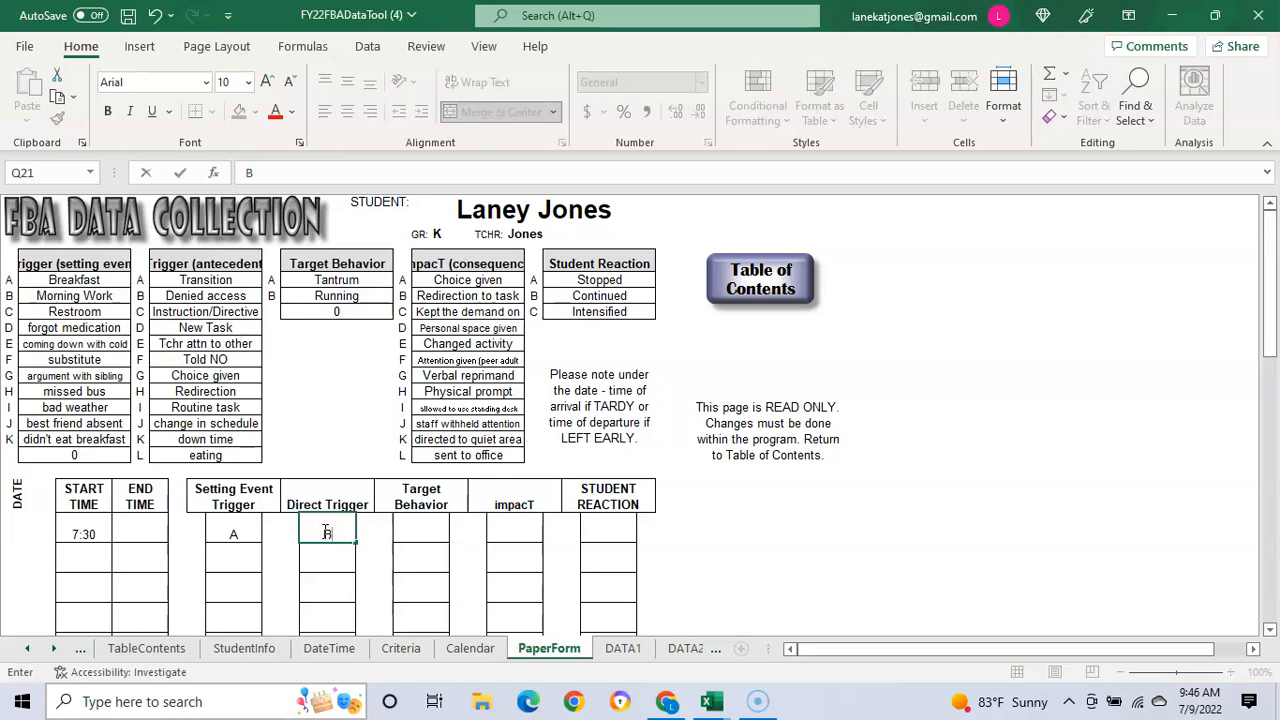
{"action": "left_click", "coordinate": [425, 530]}
{"action": "type", "text": "A"}
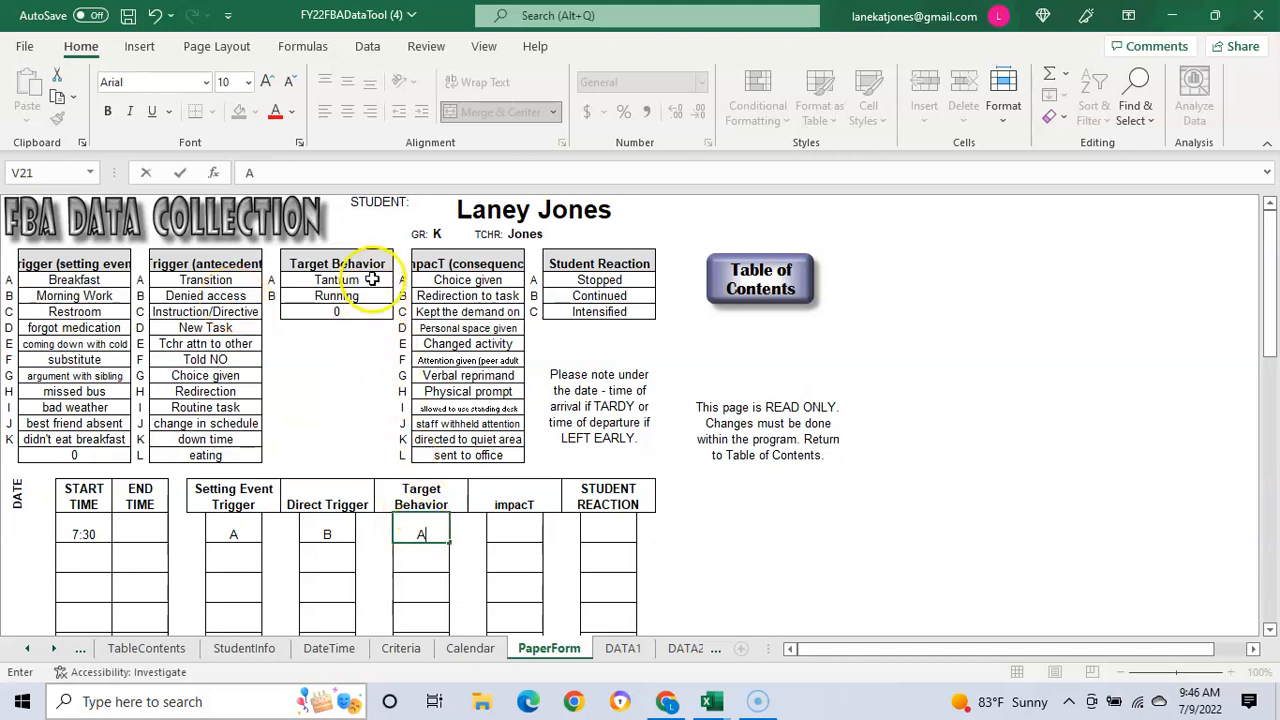
Step: Complete the row with impact A, student reaction A, and end time 7:40
{"action": "left_click", "coordinate": [525, 534]}
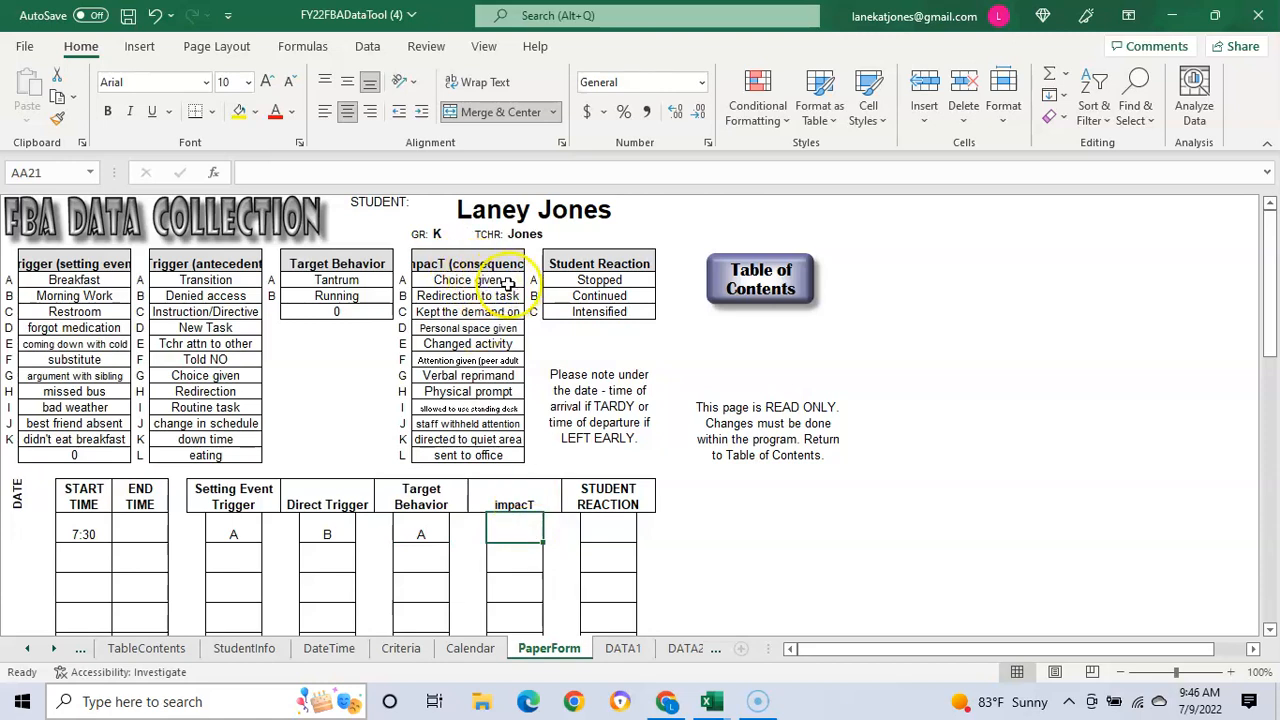
{"action": "type", "text": "A"}
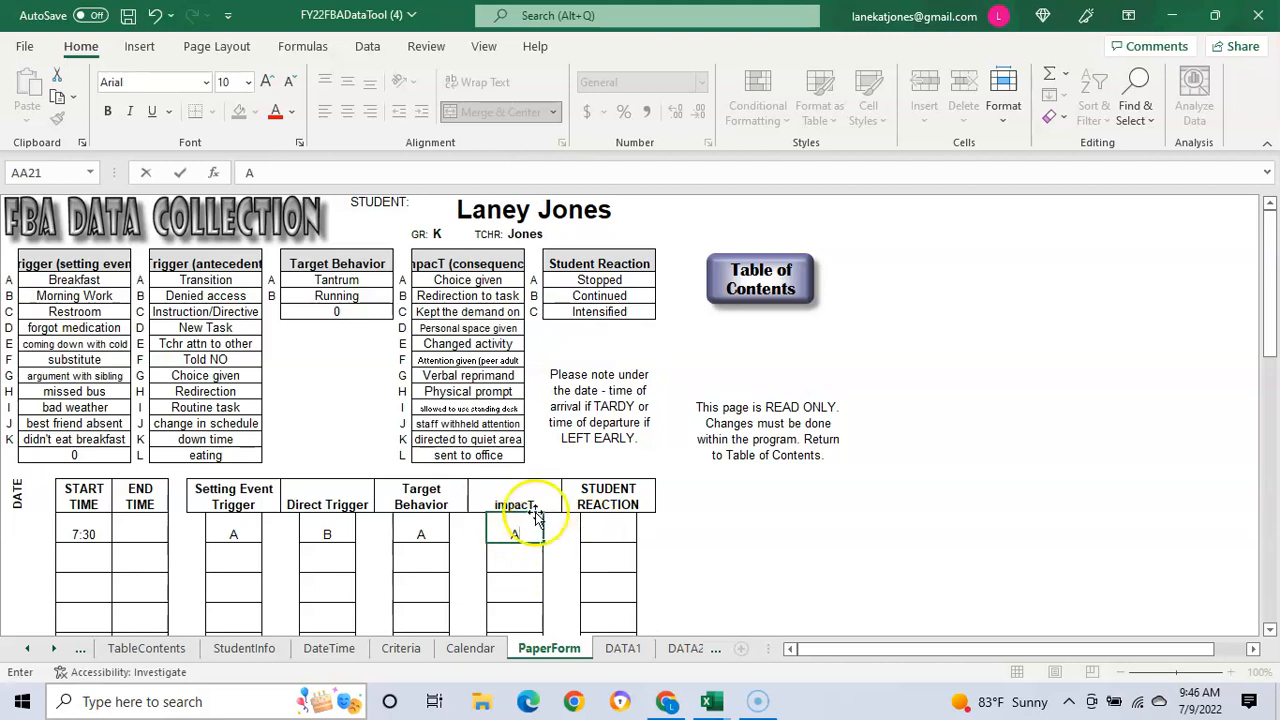
{"action": "left_click", "coordinate": [609, 528]}
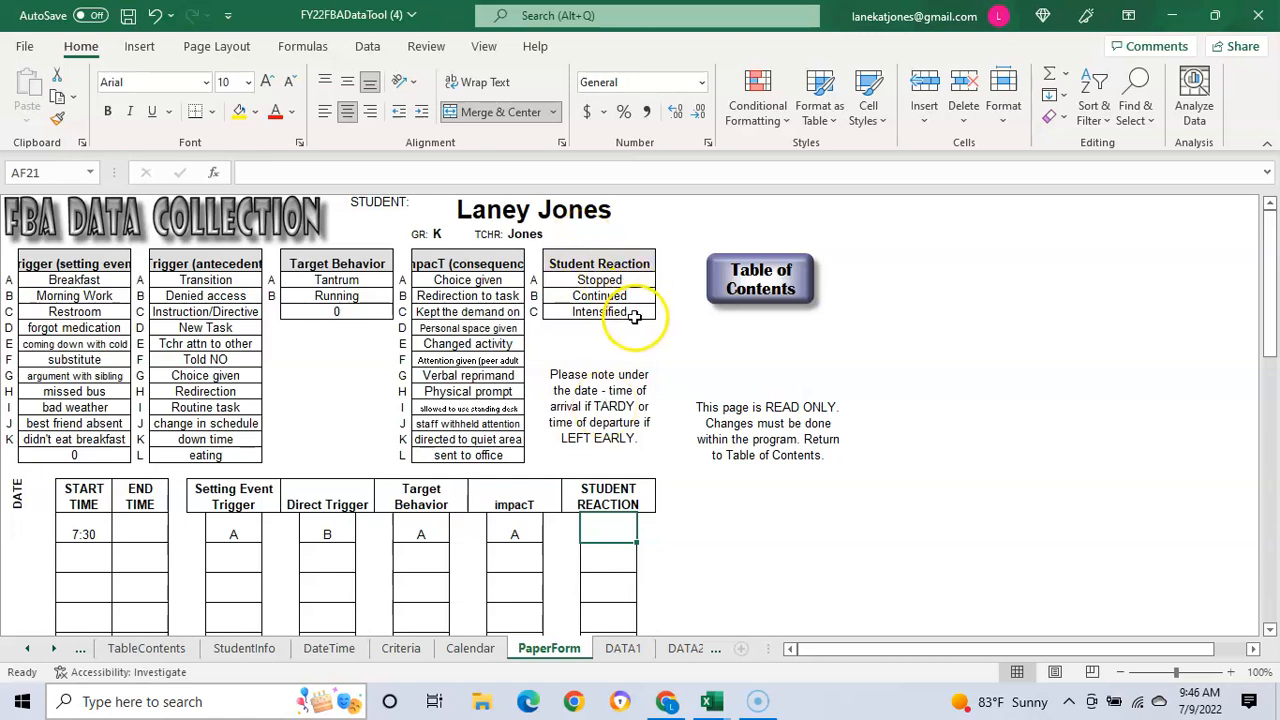
{"action": "type", "text": "A"}
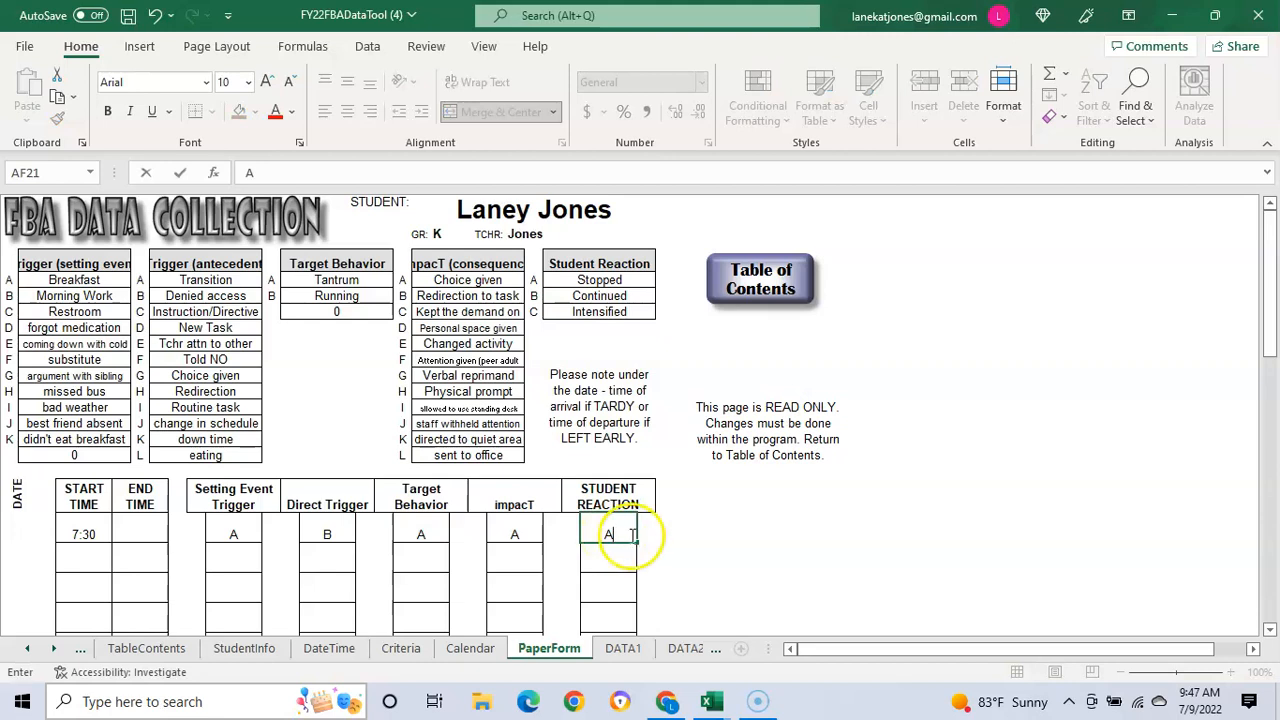
{"action": "left_click", "coordinate": [135, 537]}
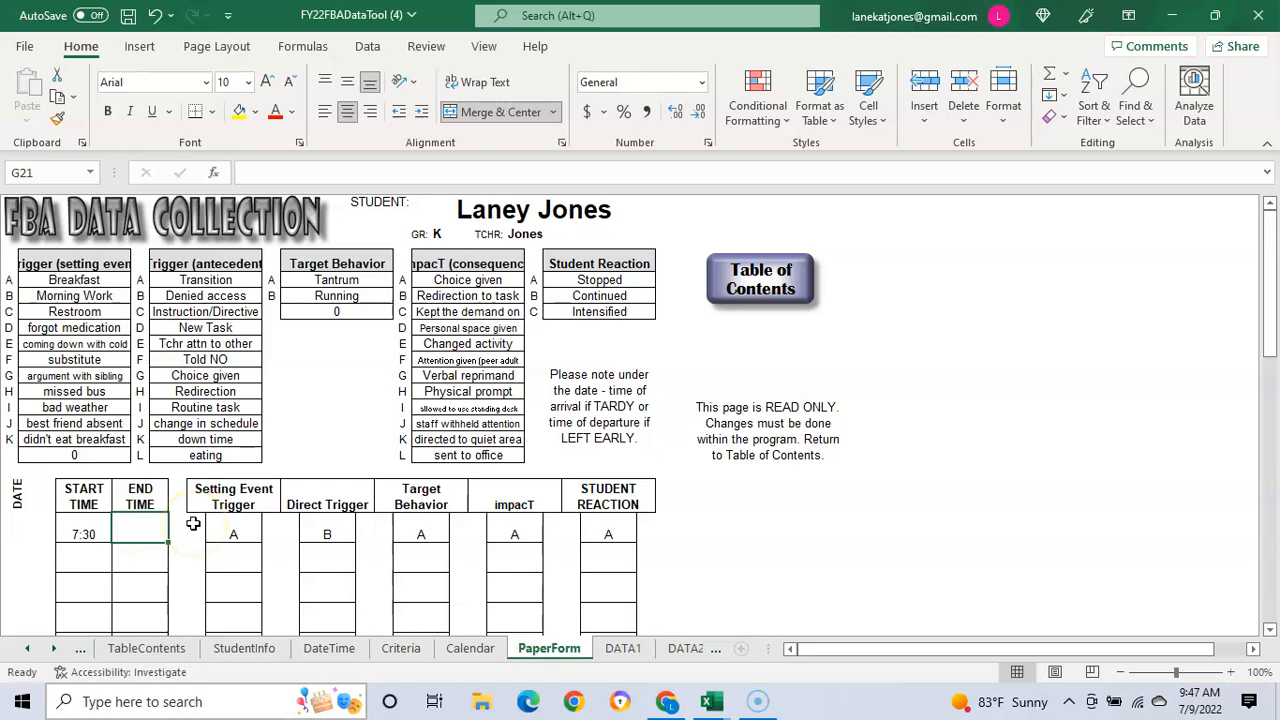
{"action": "type", "text": "7"}
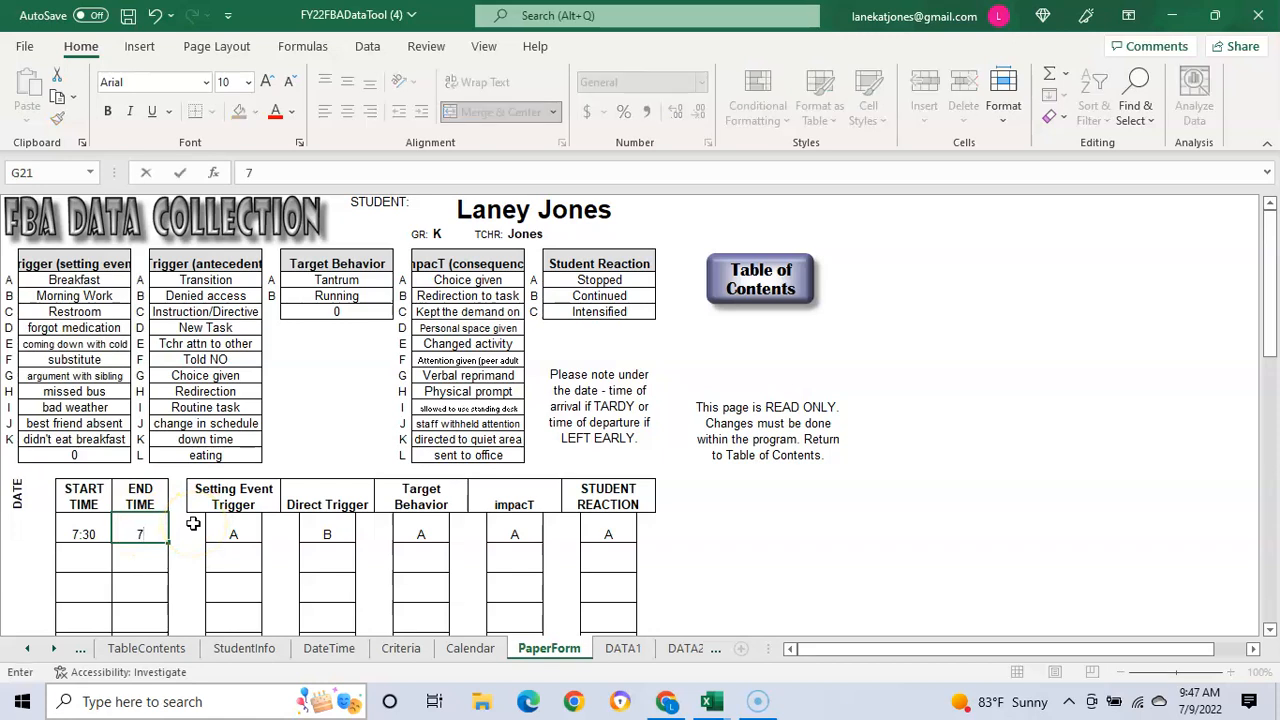
{"action": "type", "text": ":40"}
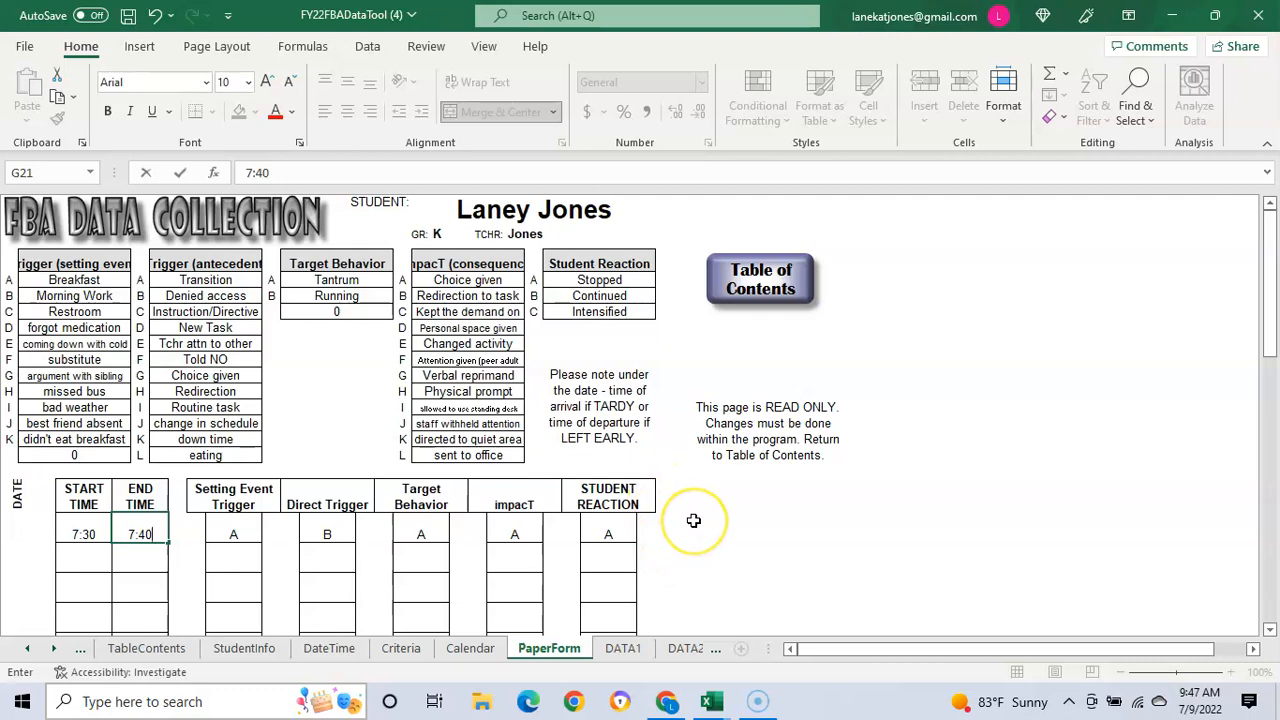
{"action": "scroll", "coordinate": [693, 520], "scroll_direction": "down", "scroll_amount": 3}
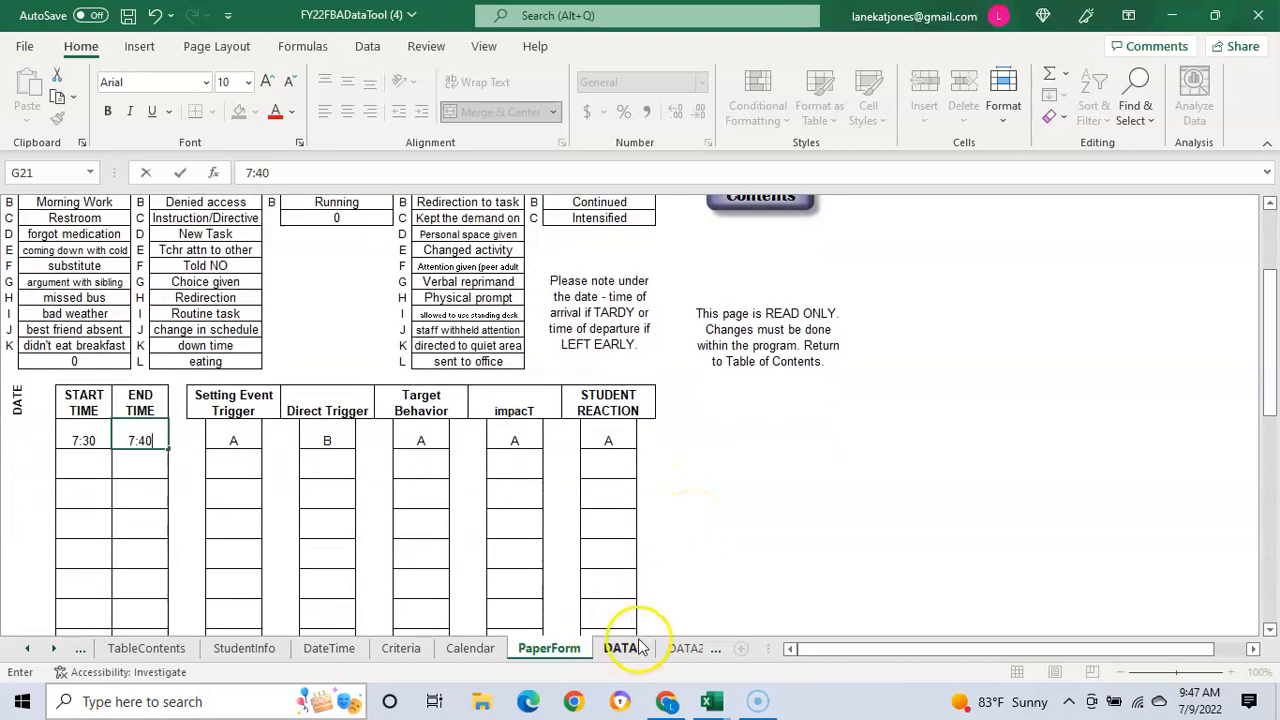
Step: Return to the Table of Contents and switch to the Calendar sheet of July dates
{"action": "scroll", "coordinate": [780, 330], "scroll_direction": "up", "scroll_amount": 3}
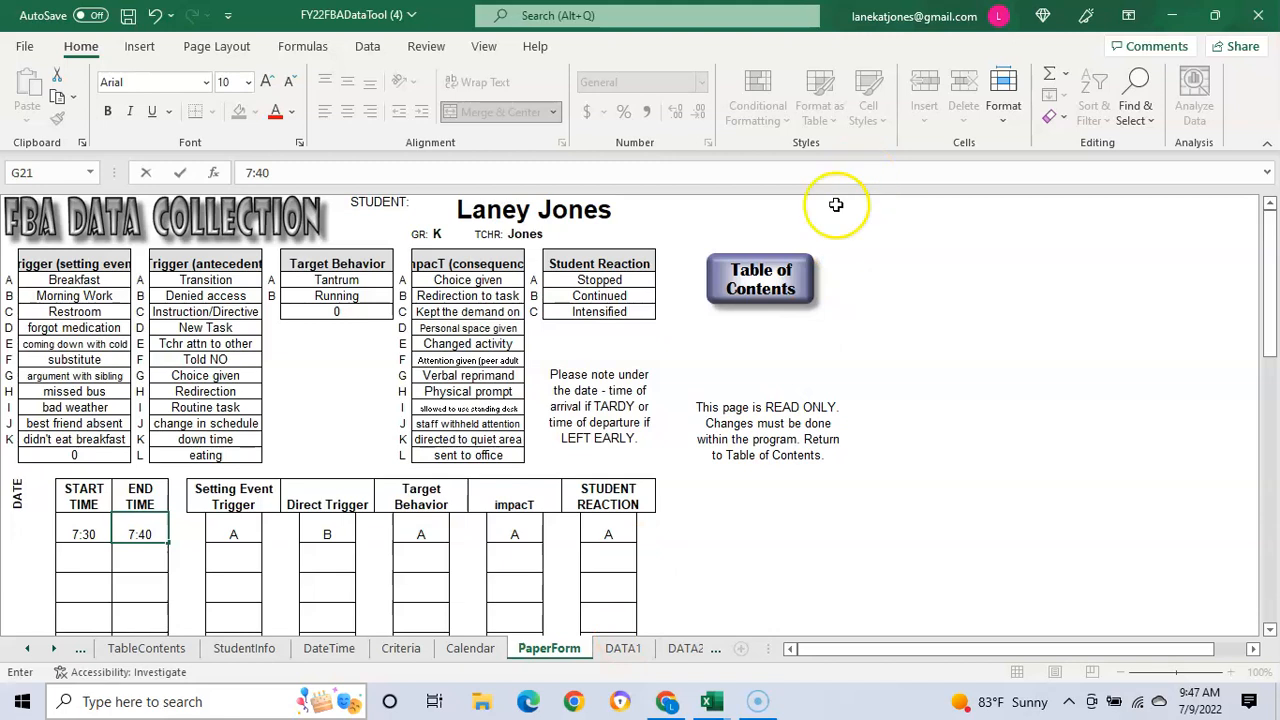
{"action": "left_click", "coordinate": [762, 276]}
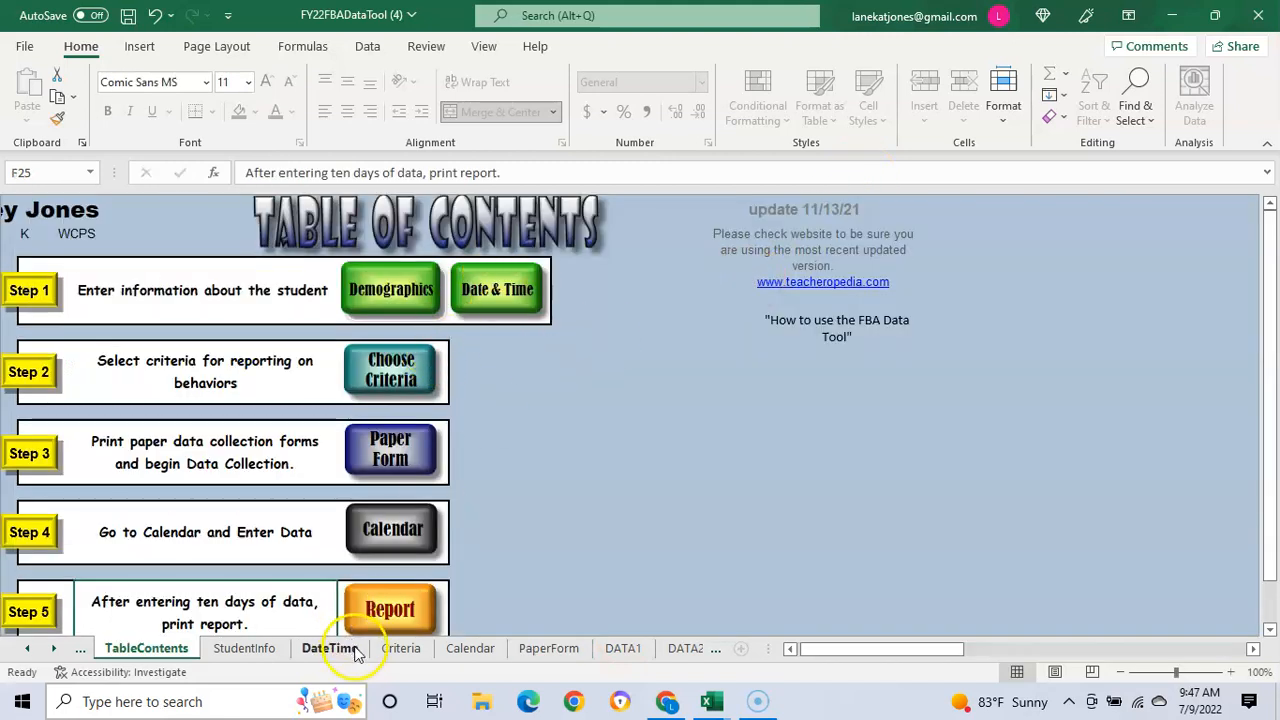
{"action": "left_click", "coordinate": [400, 528]}
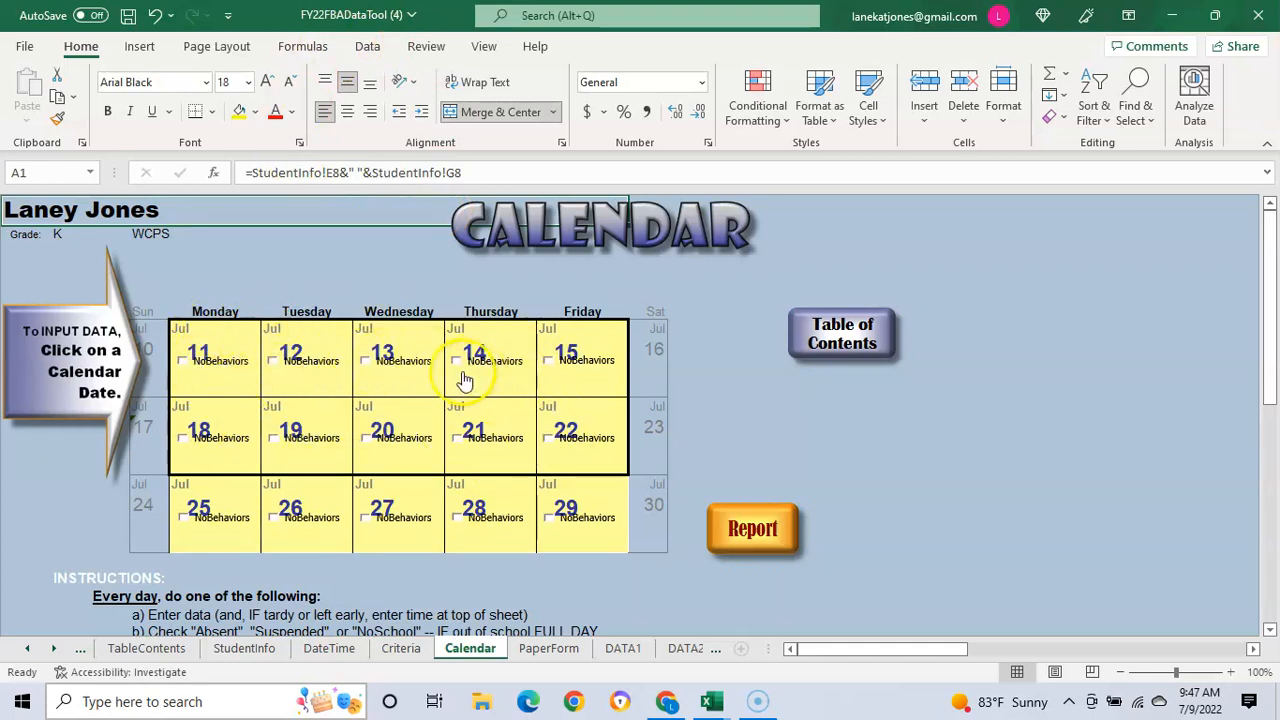
Step: Open July 11's data grid and log an incident from 7:30 to 7:40 with setting code A
{"action": "left_click", "coordinate": [232, 345]}
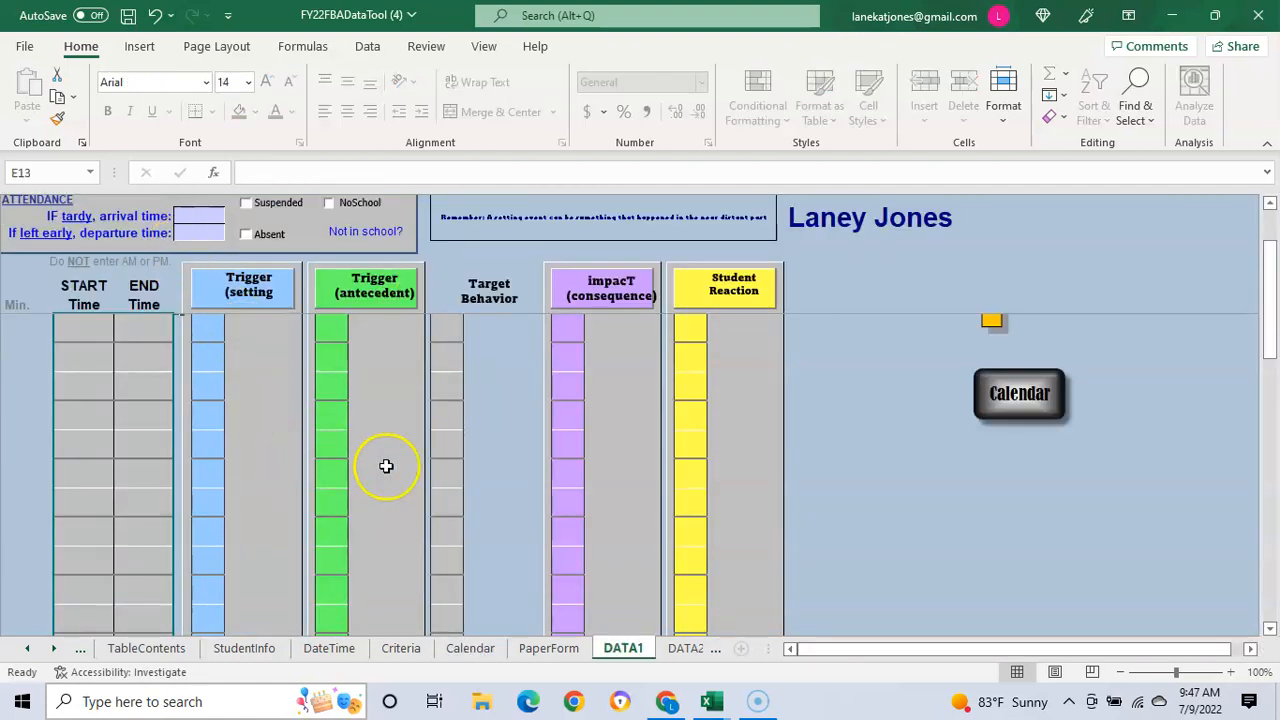
{"action": "left_click", "coordinate": [86, 325]}
{"action": "type", "text": "7:30"}
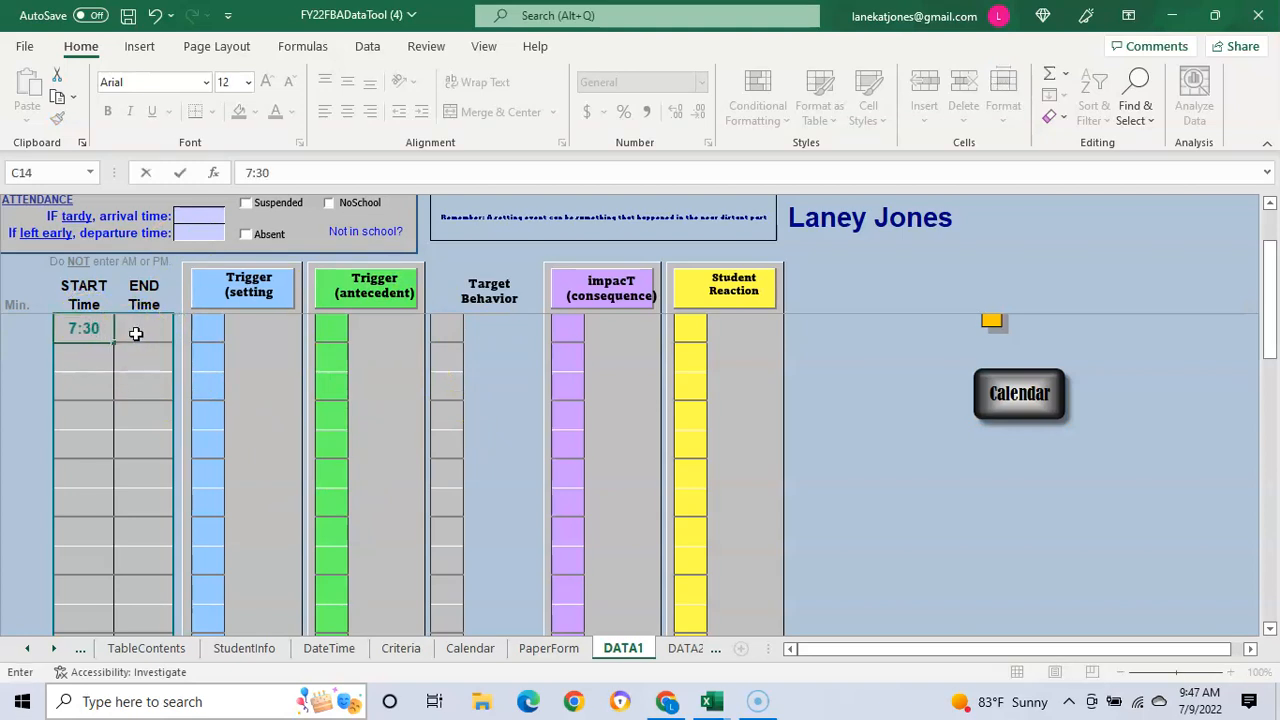
{"action": "left_click", "coordinate": [136, 332]}
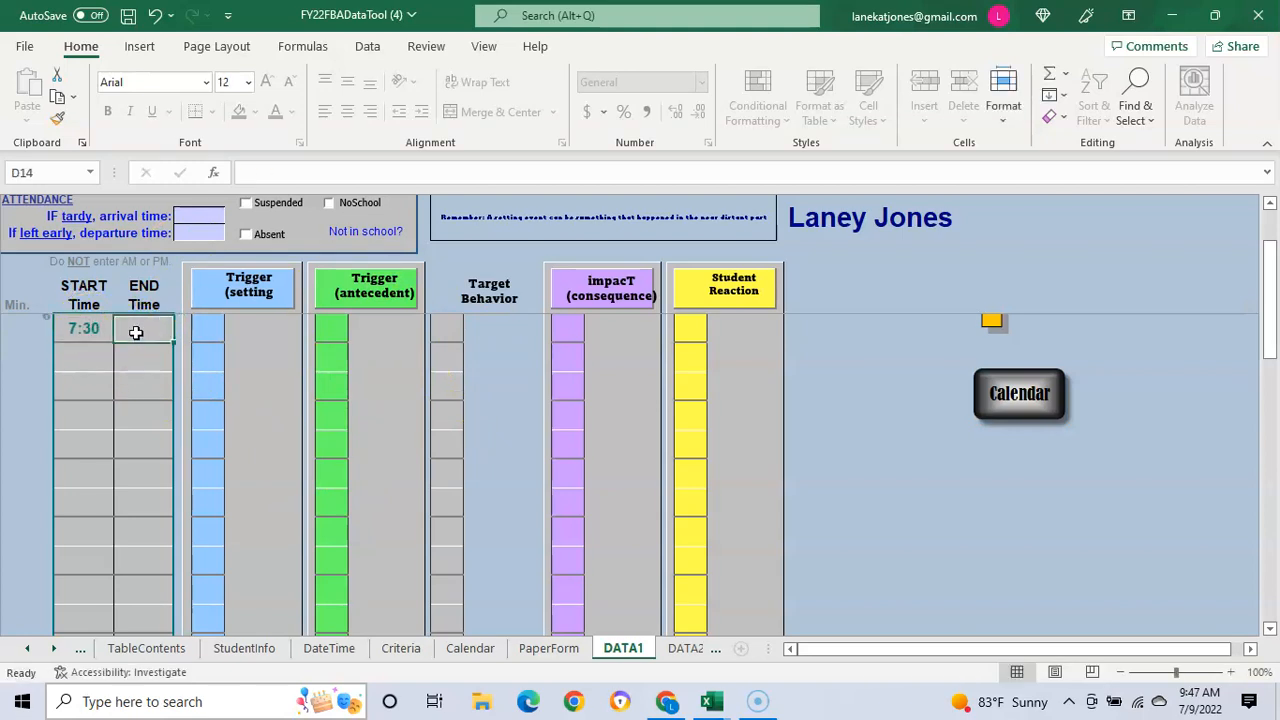
{"action": "type", "text": "7"}
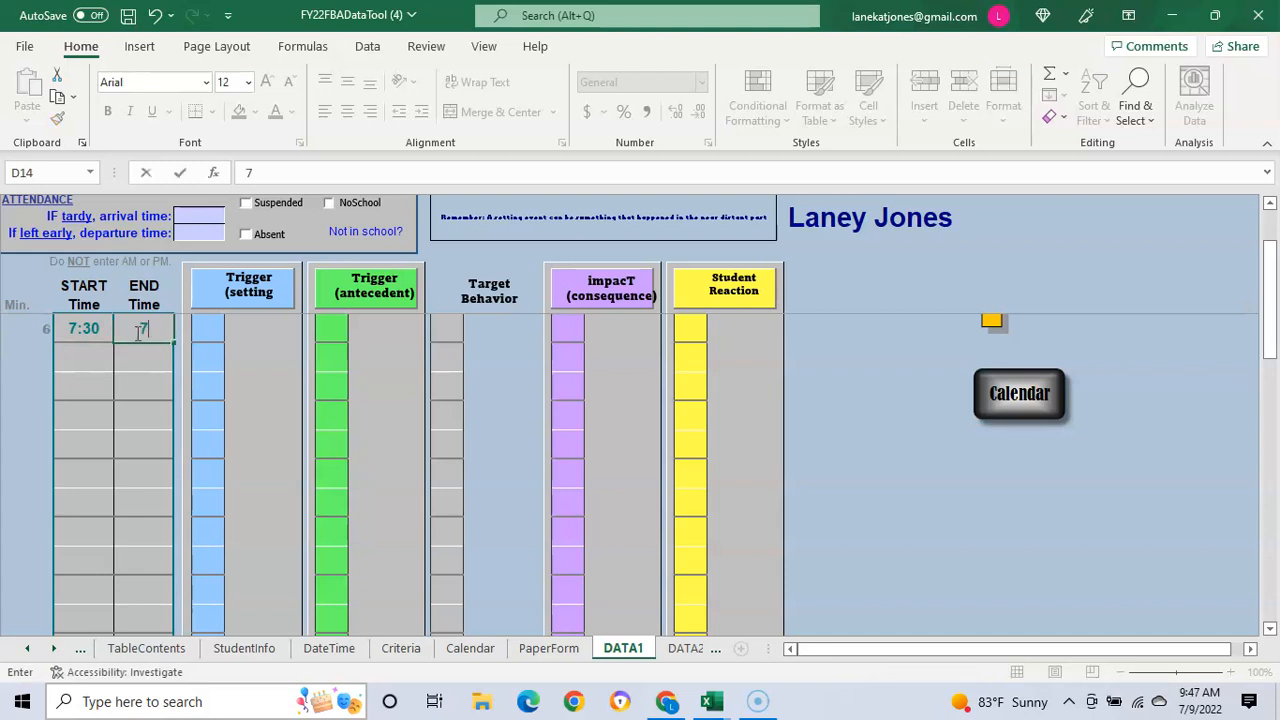
{"action": "type", "text": ":40"}
{"action": "left_click", "coordinate": [200, 332]}
{"action": "type", "text": "A"}
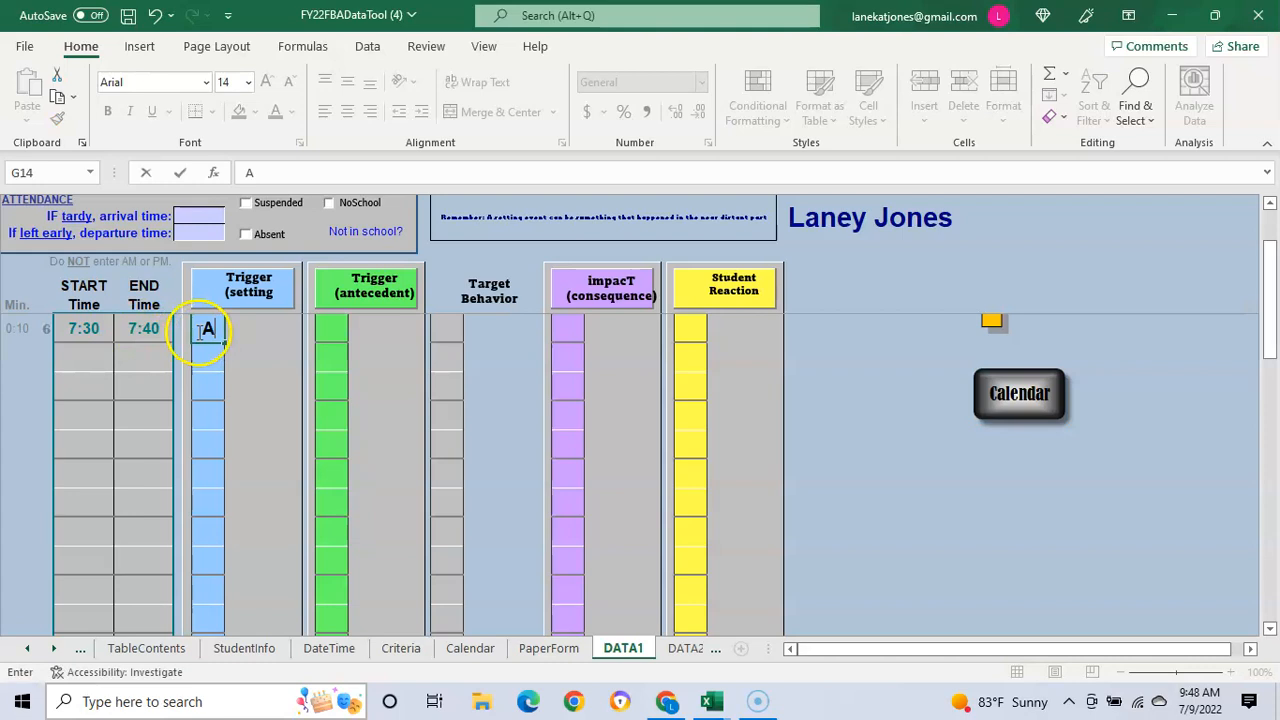
Step: Add antecedent B, behavior A, consequence A and reaction A, then return to the Calendar
{"action": "left_click", "coordinate": [329, 325]}
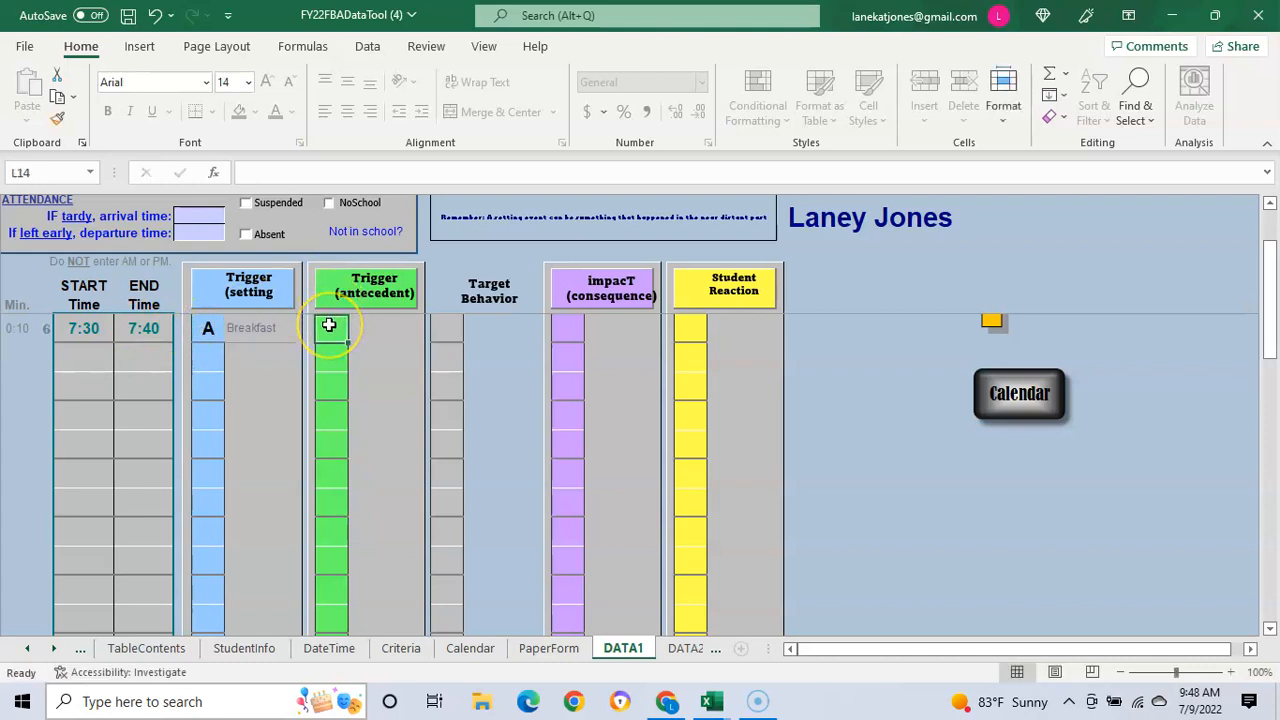
{"action": "type", "text": "B"}
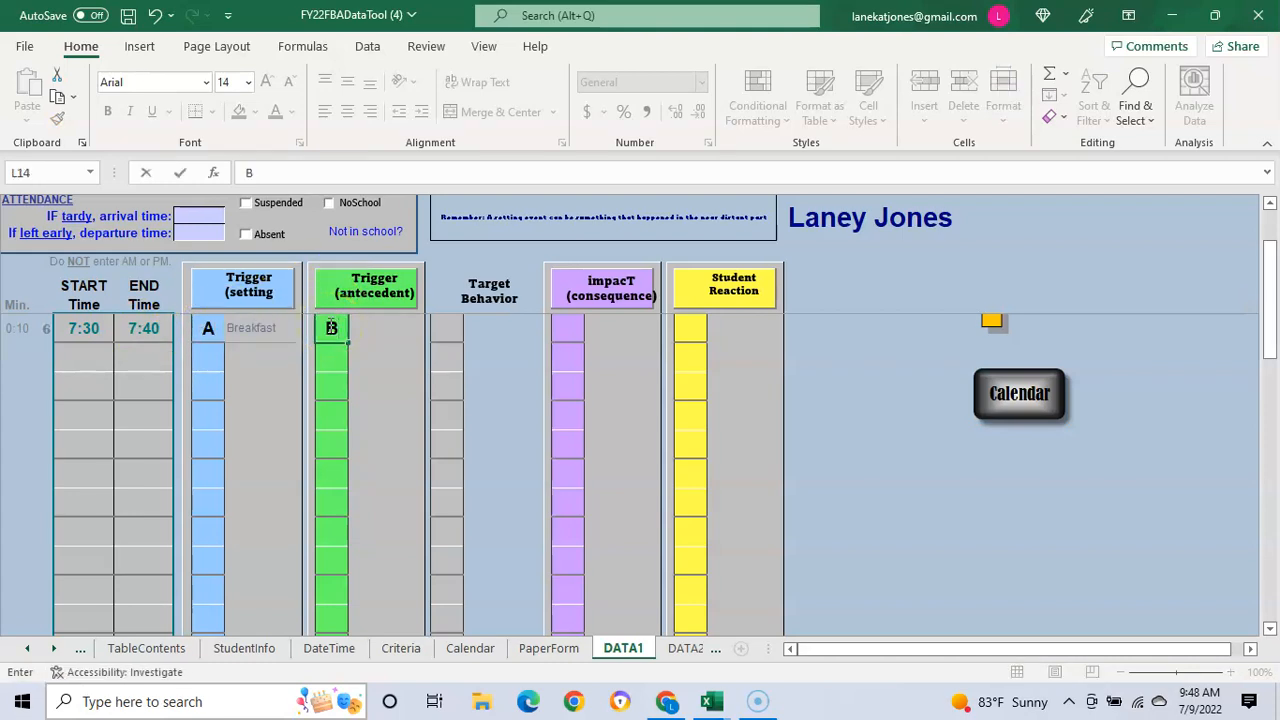
{"action": "left_click", "coordinate": [454, 326]}
{"action": "type", "text": "A"}
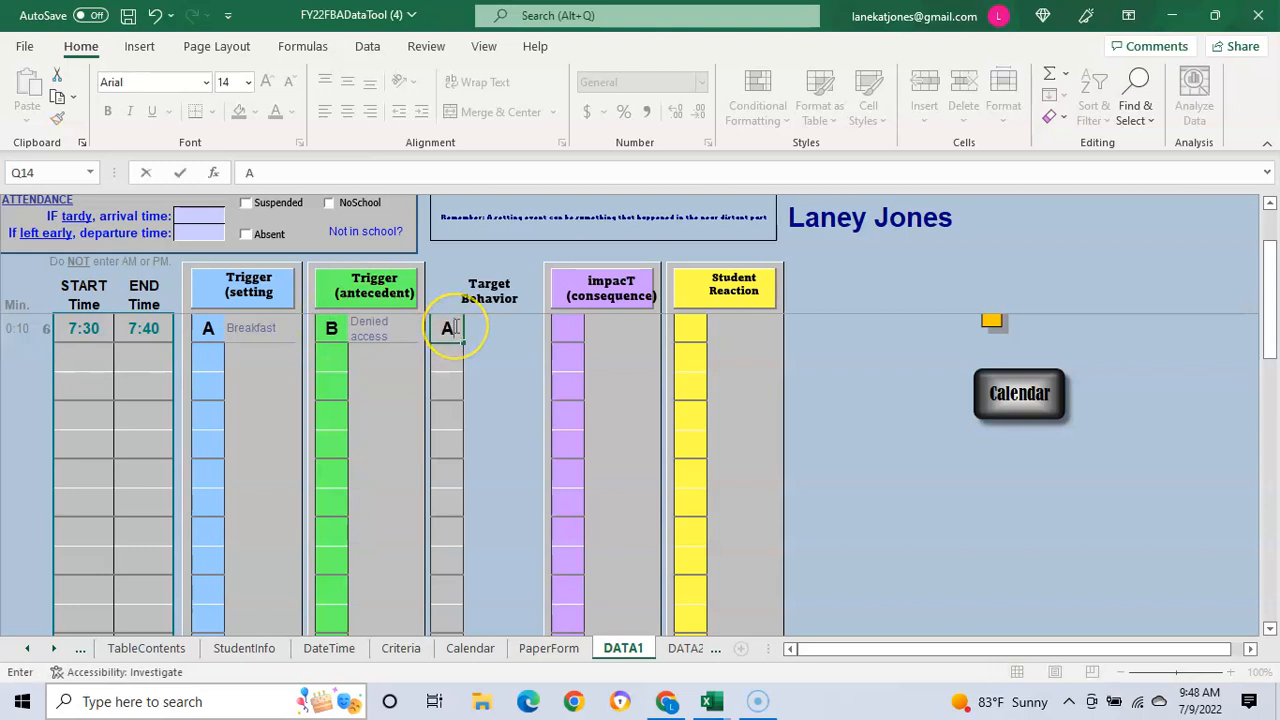
{"action": "left_click", "coordinate": [561, 325]}
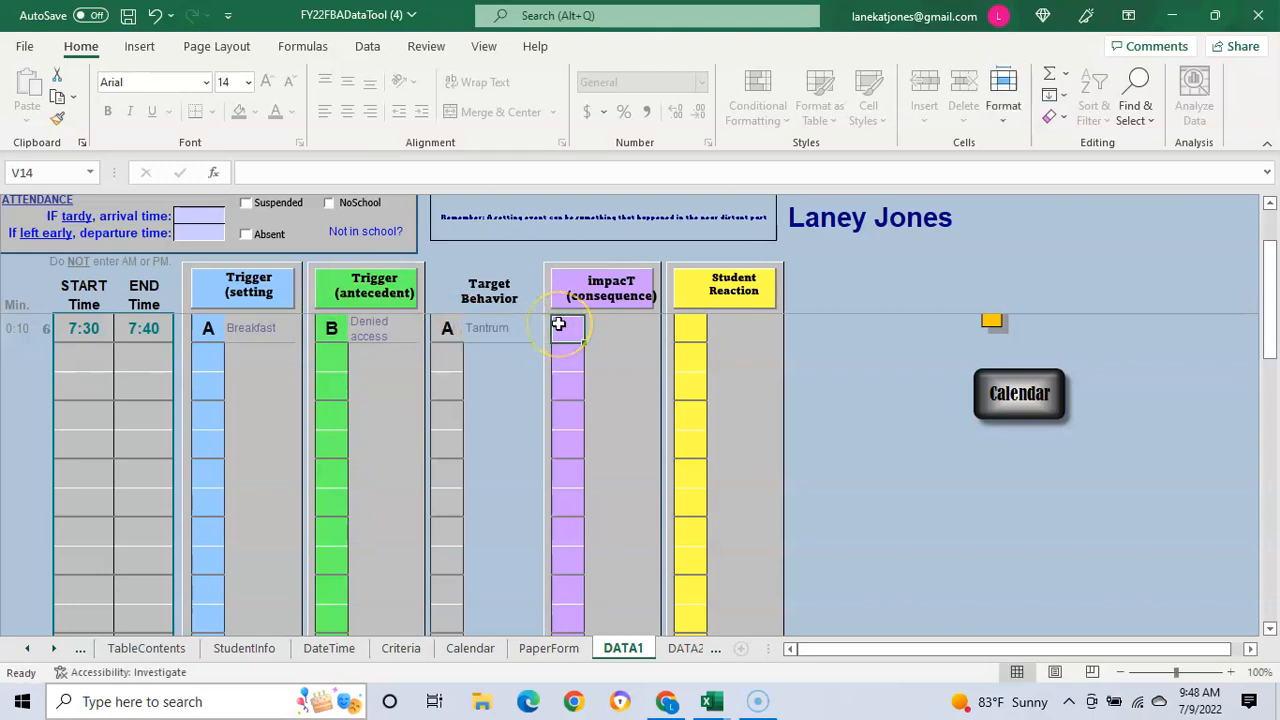
{"action": "type", "text": "A"}
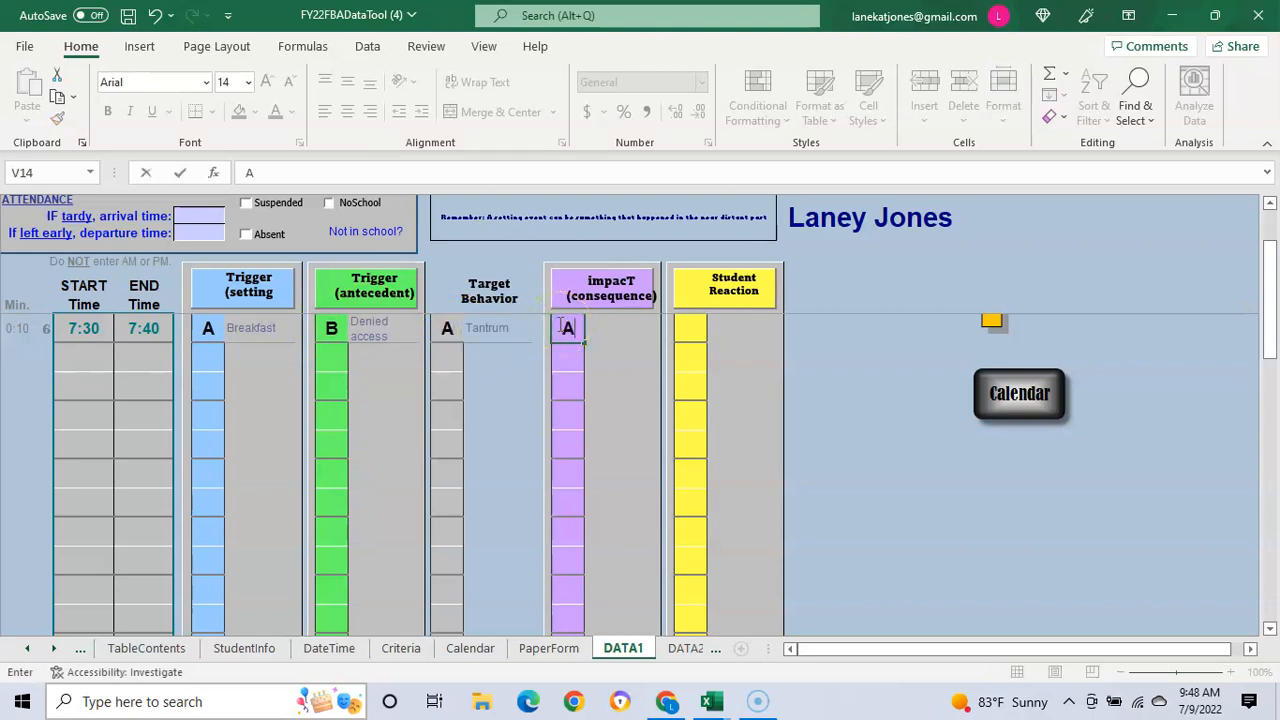
{"action": "left_click", "coordinate": [686, 338]}
{"action": "type", "text": "A"}
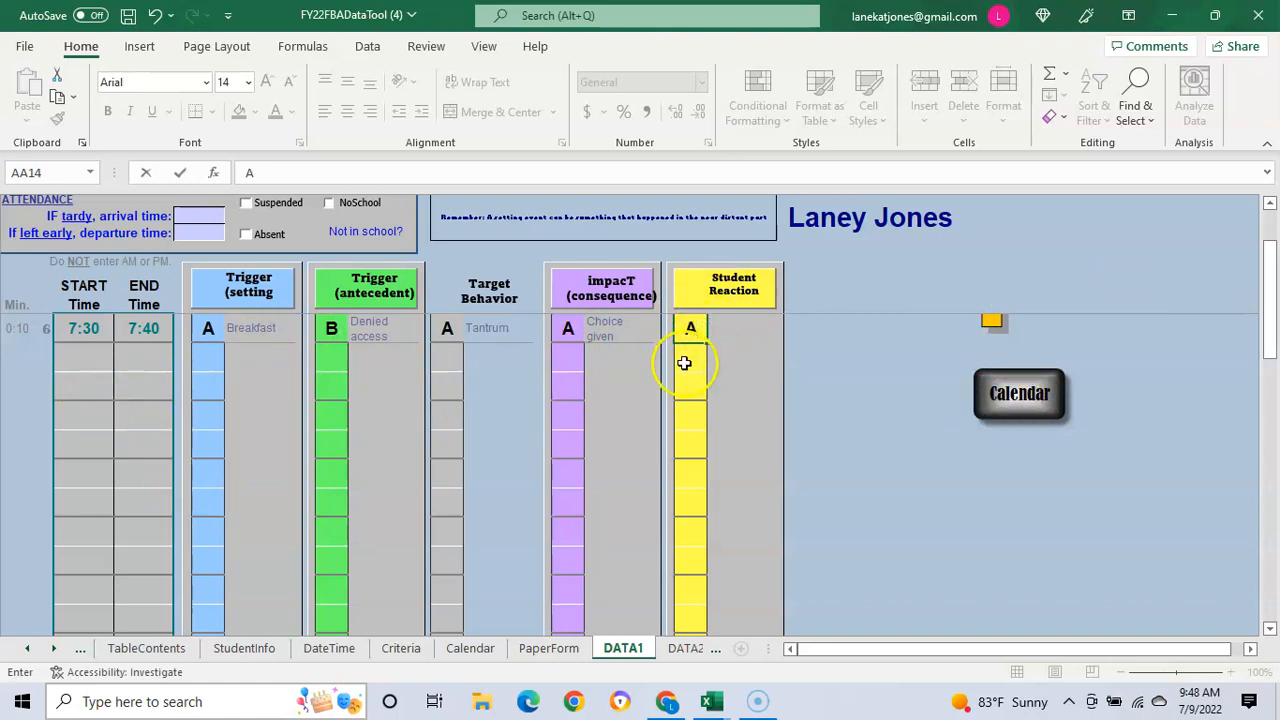
{"action": "left_click", "coordinate": [1022, 393]}
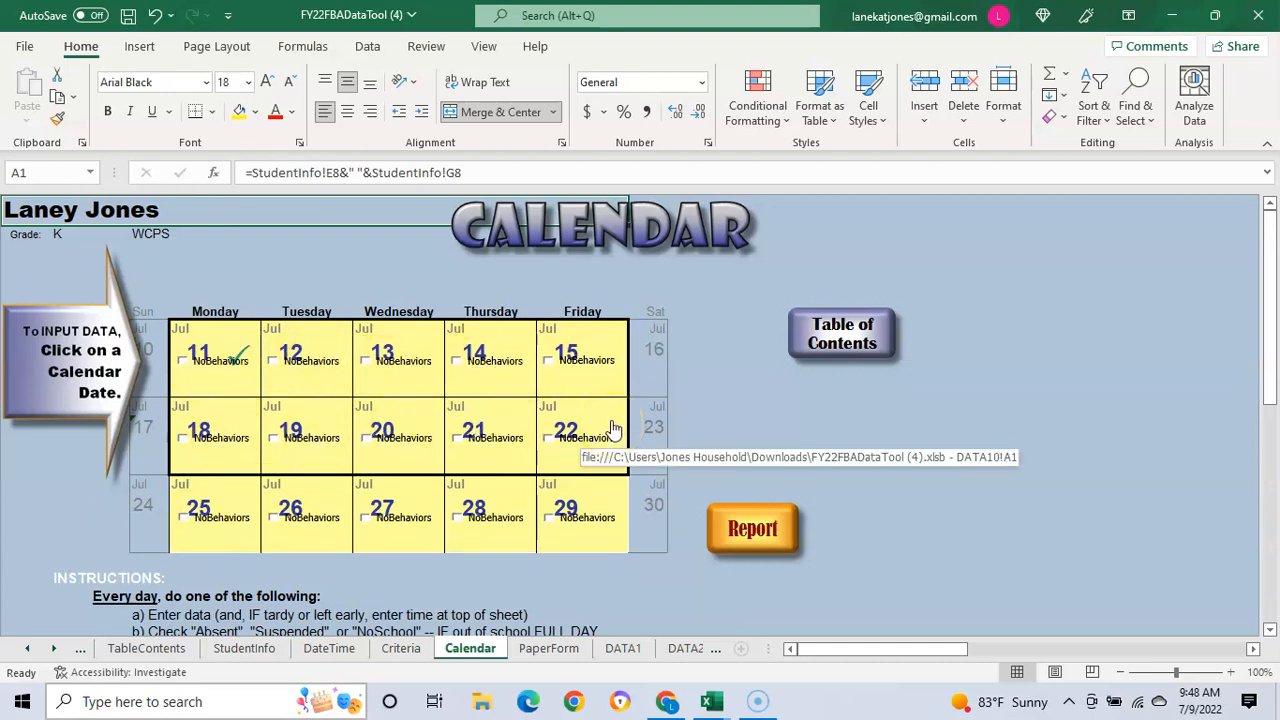
Step: Open the FBA Report sheet and scroll through its impacT, consequence and student-reaction charts
{"action": "left_click", "coordinate": [758, 535]}
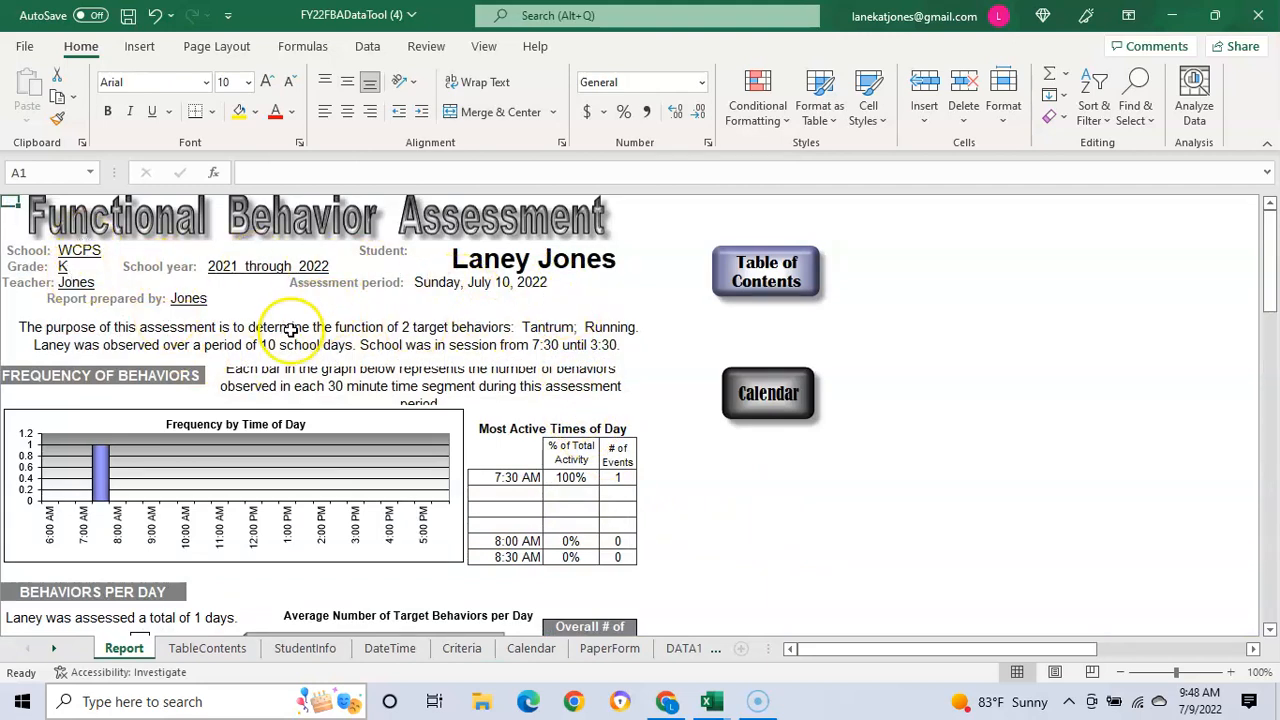
{"action": "scroll", "coordinate": [295, 334], "scroll_direction": "down", "scroll_amount": 2}
{"action": "scroll", "coordinate": [290, 334], "scroll_direction": "down", "scroll_amount": 1}
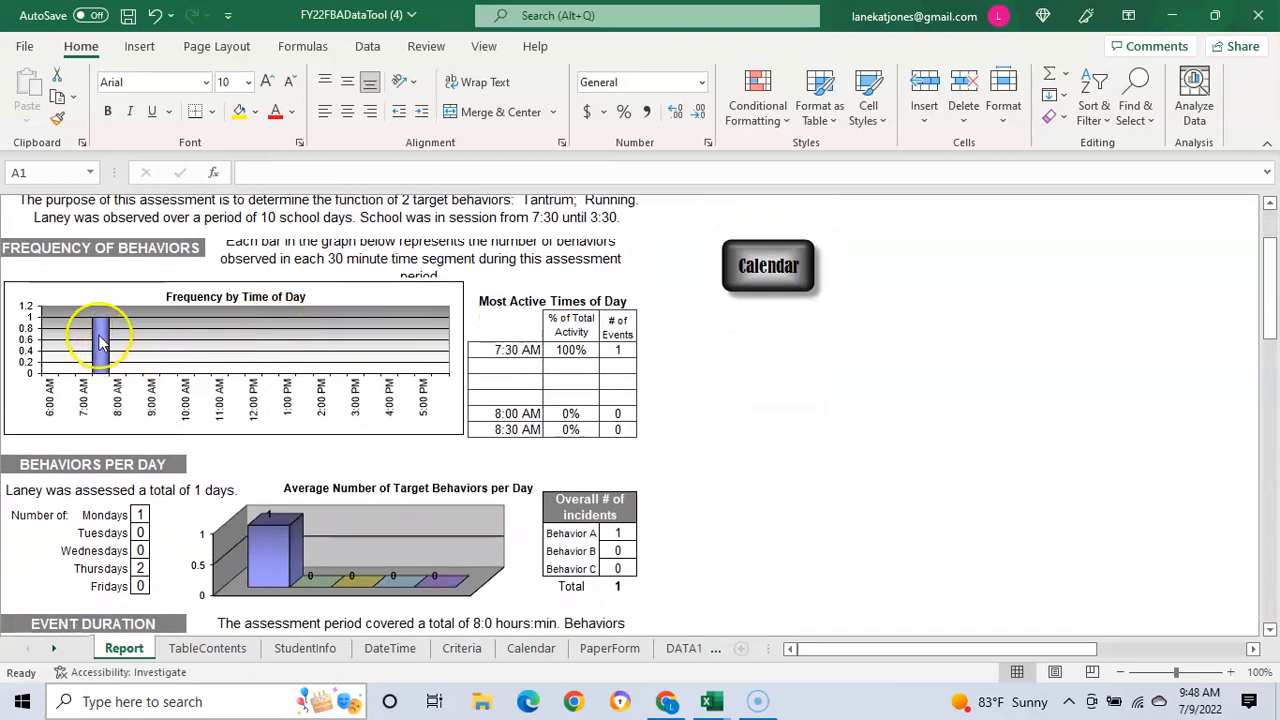
{"action": "scroll", "coordinate": [202, 362], "scroll_direction": "down", "scroll_amount": 1}
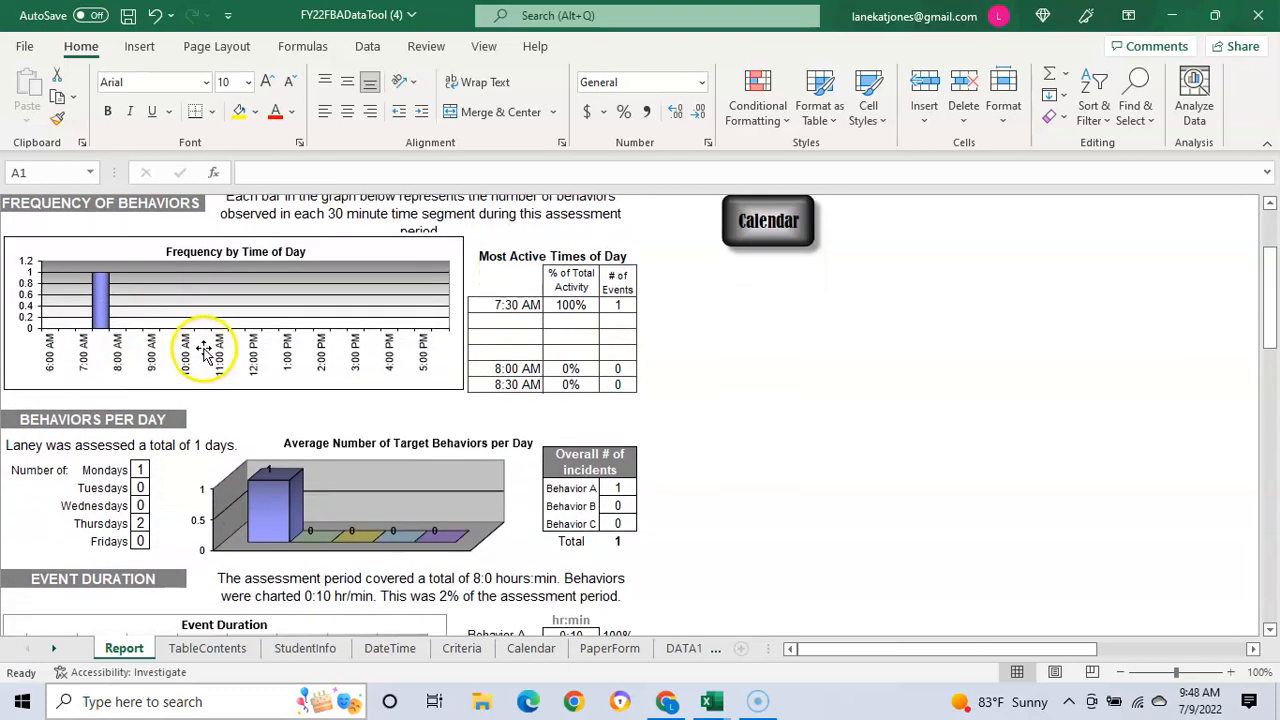
{"action": "scroll", "coordinate": [210, 348], "scroll_direction": "down", "scroll_amount": 6}
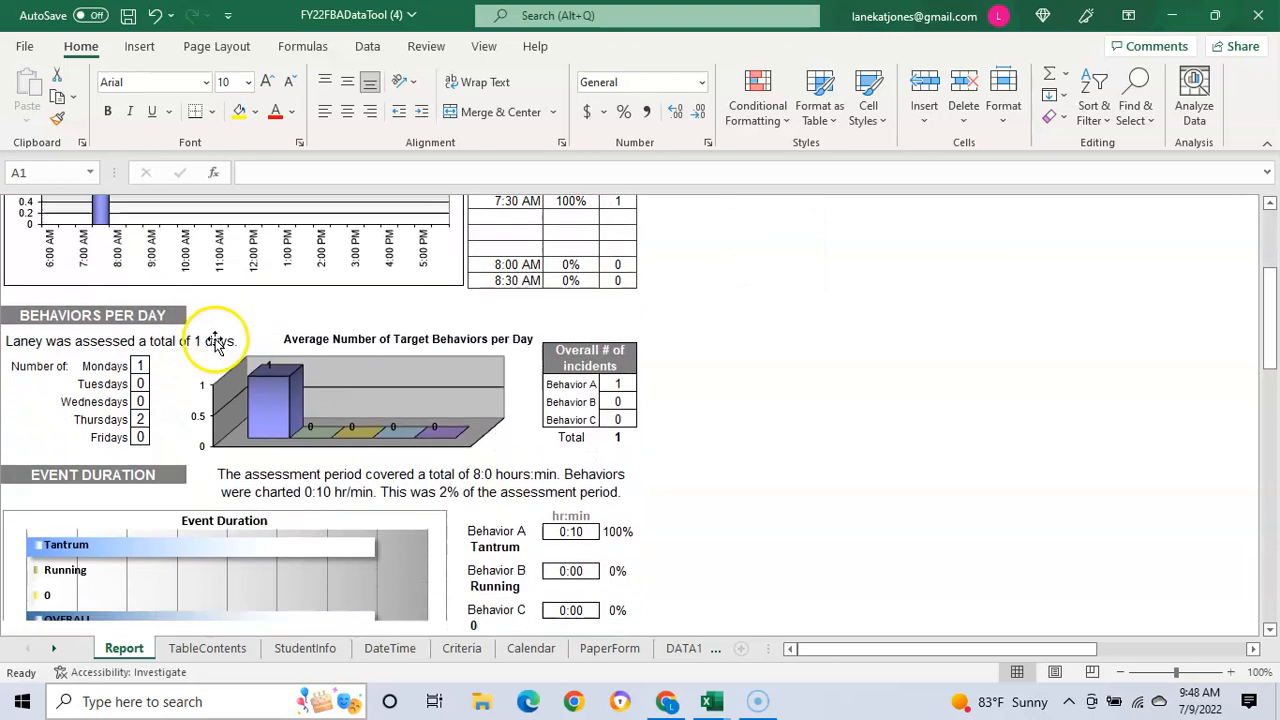
{"action": "scroll", "coordinate": [220, 340], "scroll_direction": "down", "scroll_amount": 3}
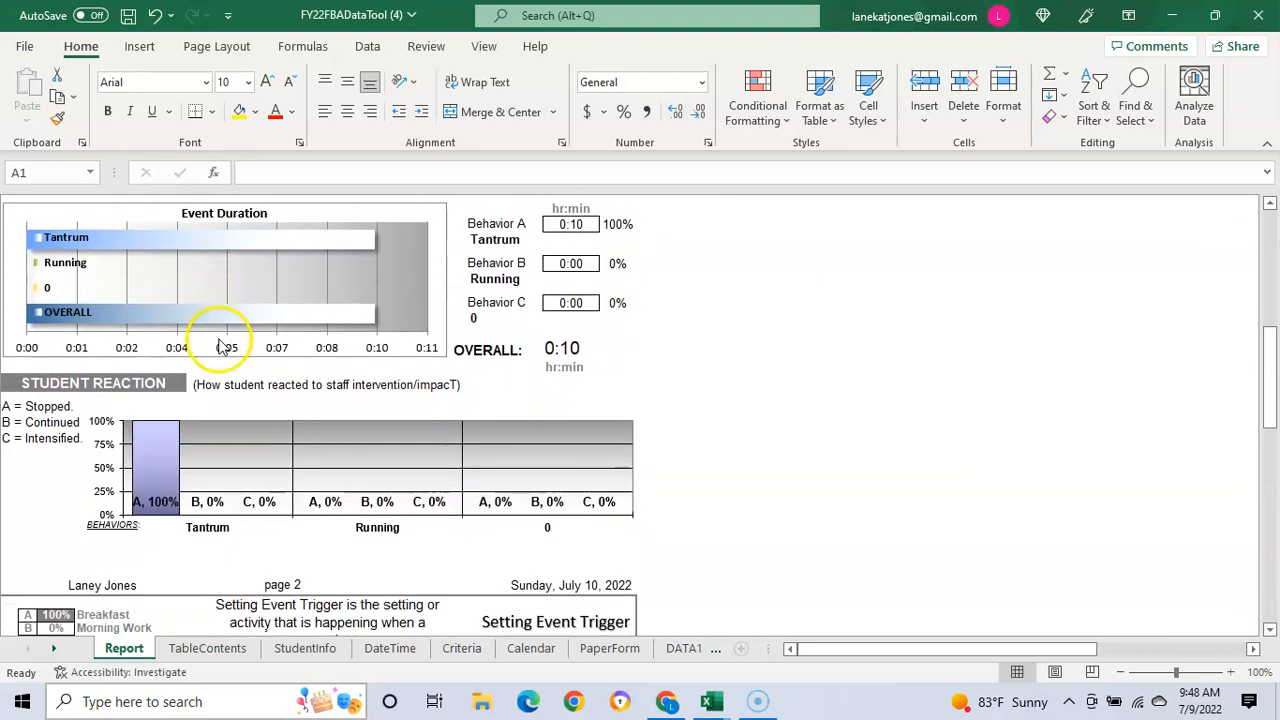
{"action": "mouse_move", "coordinate": [203, 240]}
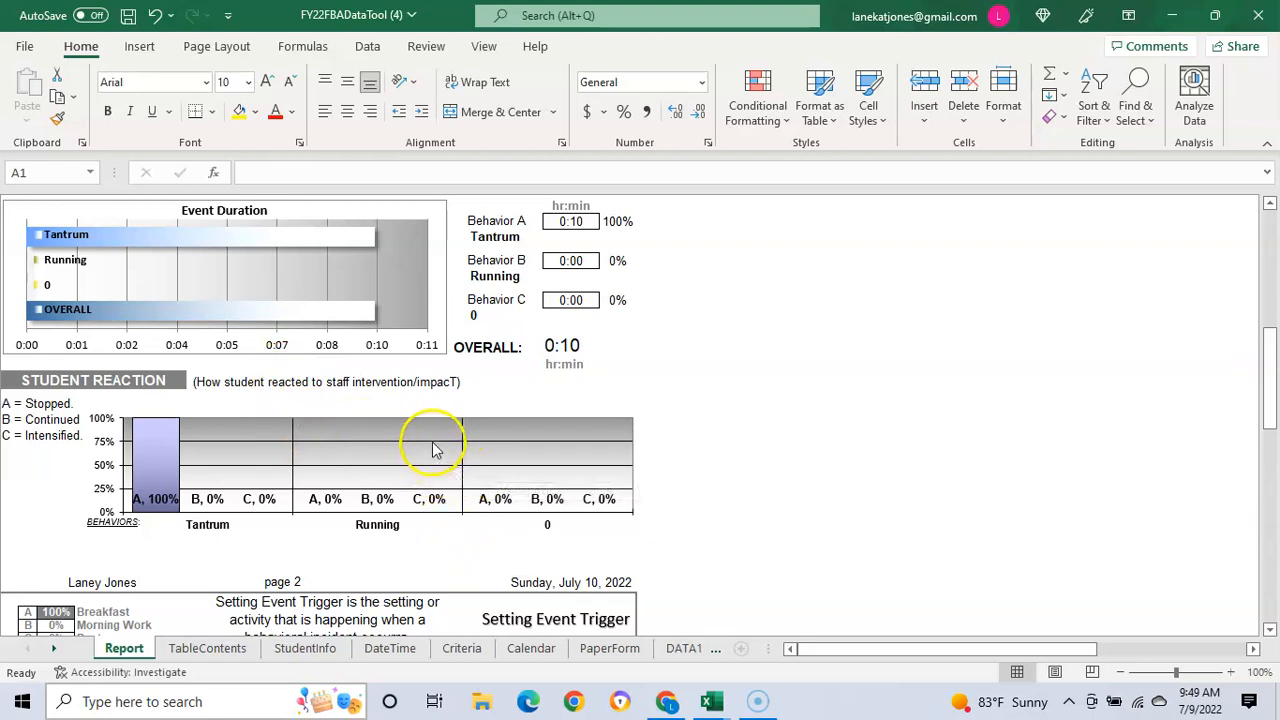
{"action": "scroll", "coordinate": [383, 395], "scroll_direction": "down", "scroll_amount": 1}
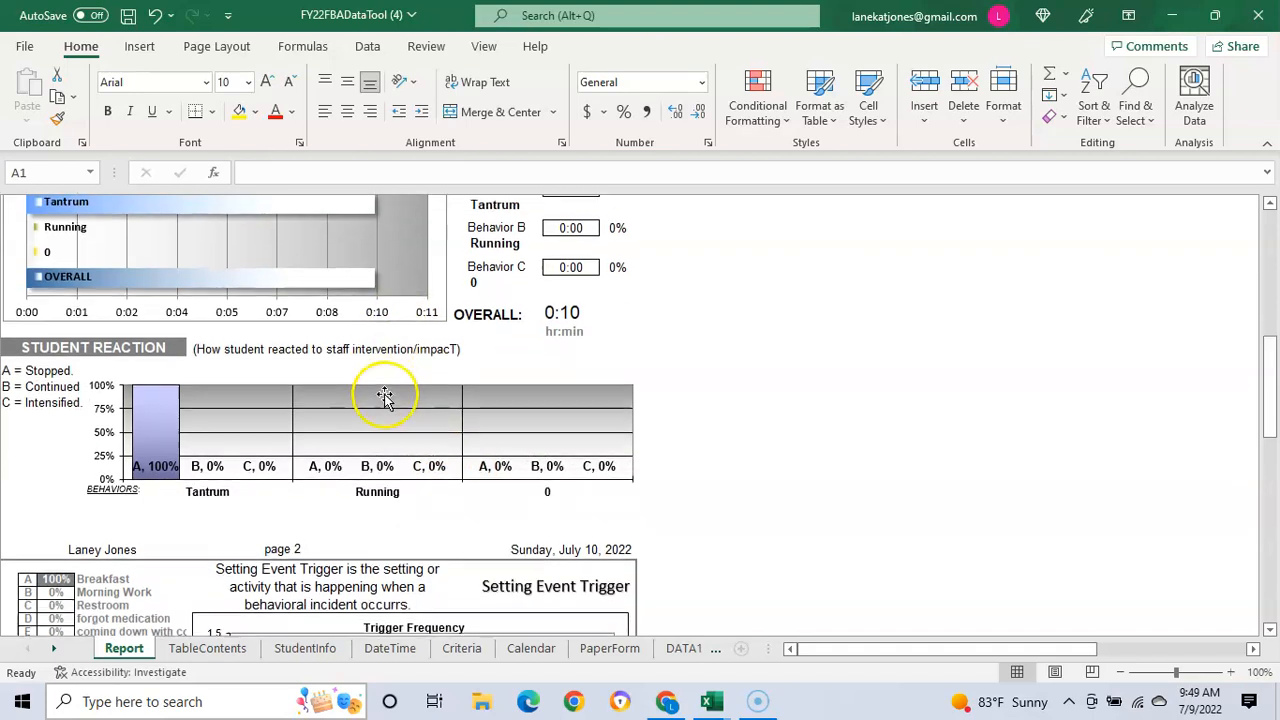
{"action": "scroll", "coordinate": [385, 396], "scroll_direction": "up", "scroll_amount": 1}
{"action": "scroll", "coordinate": [386, 396], "scroll_direction": "down", "scroll_amount": 3}
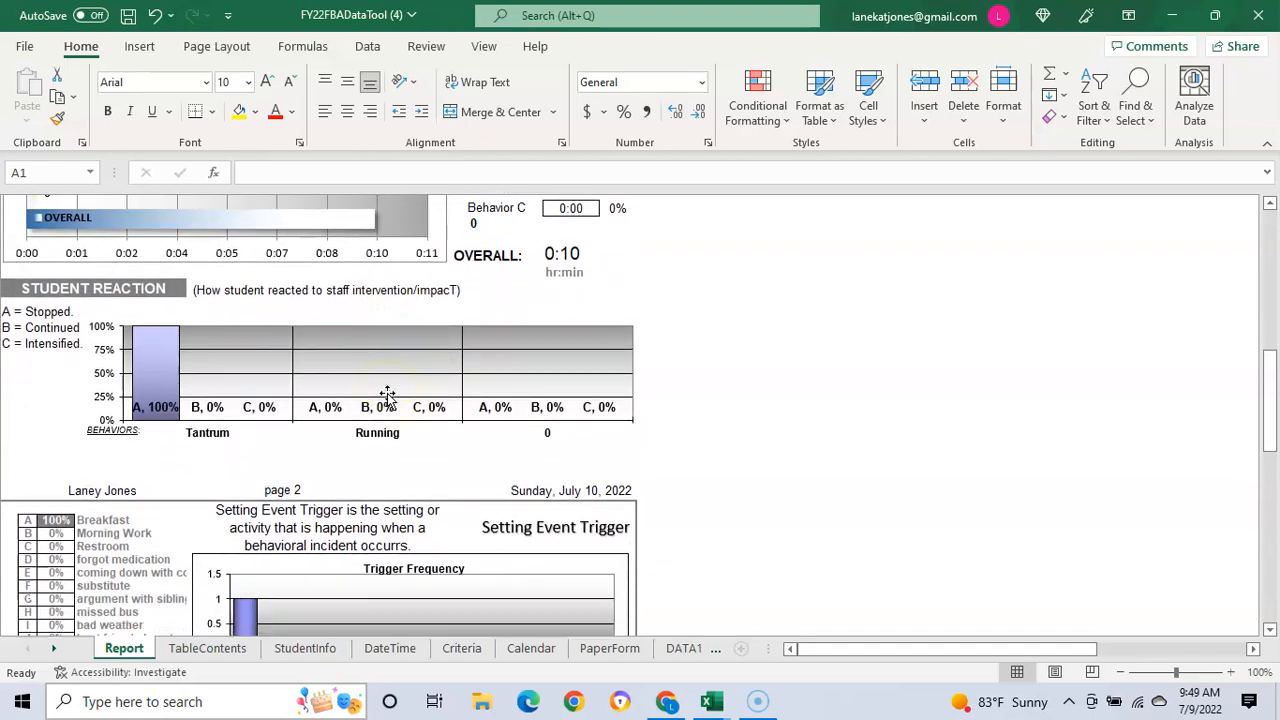
{"action": "scroll", "coordinate": [387, 395], "scroll_direction": "down", "scroll_amount": 3}
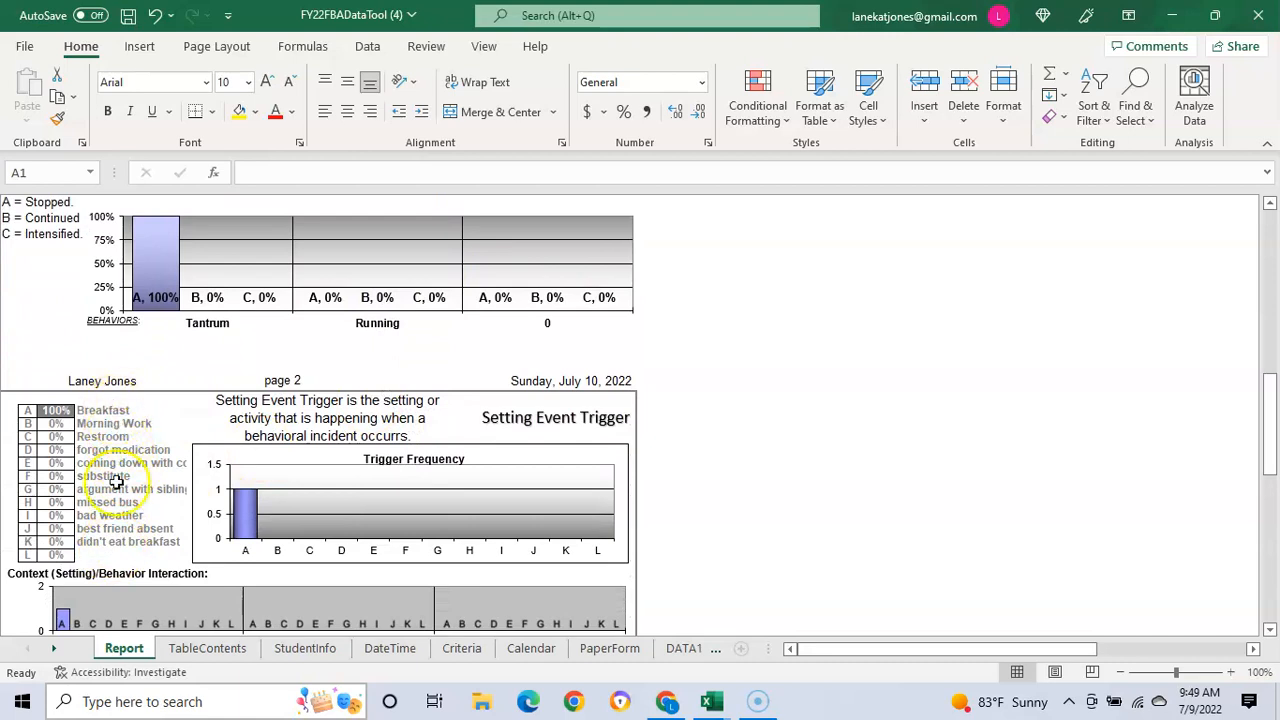
{"action": "scroll", "coordinate": [312, 508], "scroll_direction": "down", "scroll_amount": 3}
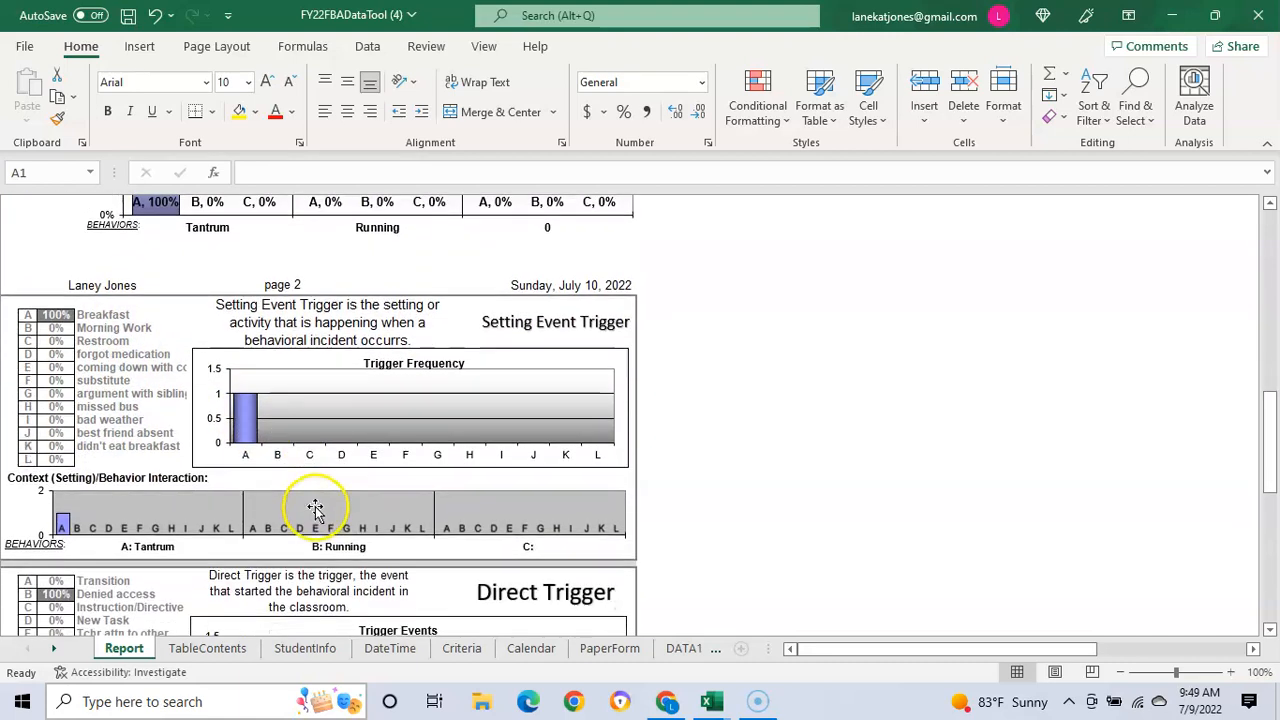
{"action": "scroll", "coordinate": [315, 508], "scroll_direction": "down", "scroll_amount": 3}
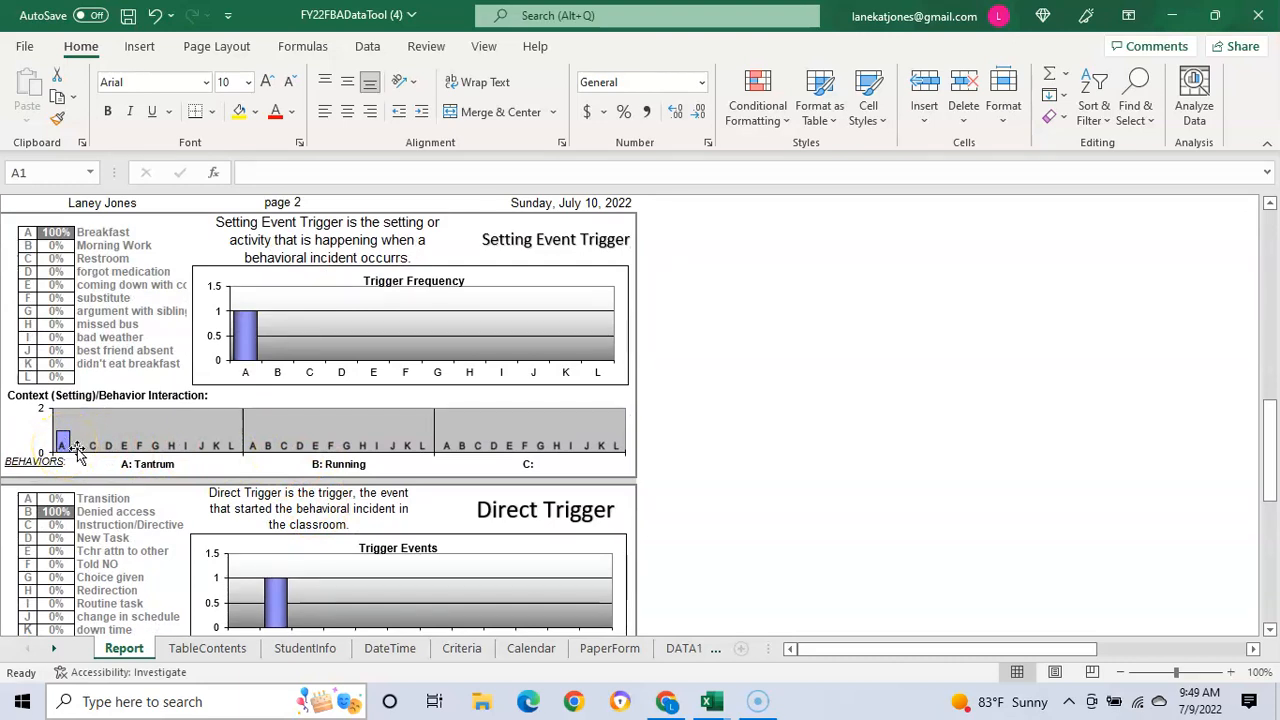
{"action": "scroll", "coordinate": [160, 446], "scroll_direction": "down", "scroll_amount": 4}
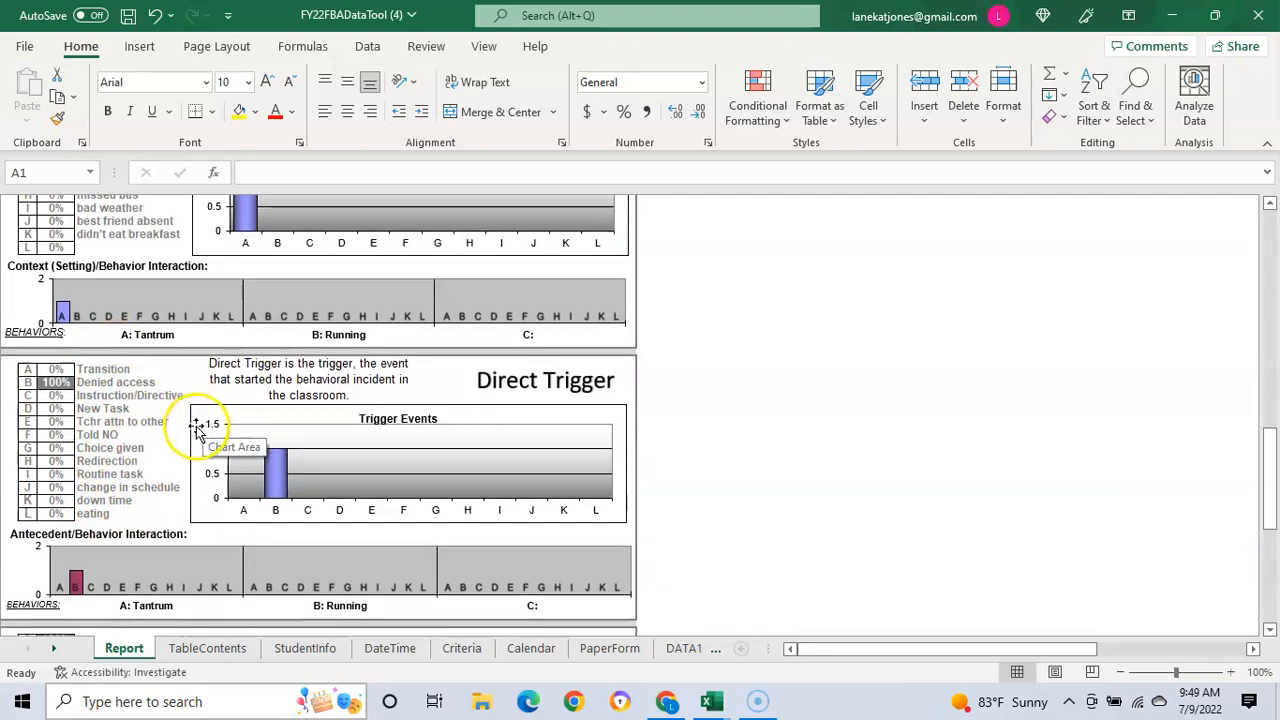
{"action": "scroll", "coordinate": [197, 428], "scroll_direction": "down", "scroll_amount": 4}
{"action": "scroll", "coordinate": [197, 428], "scroll_direction": "down", "scroll_amount": 3}
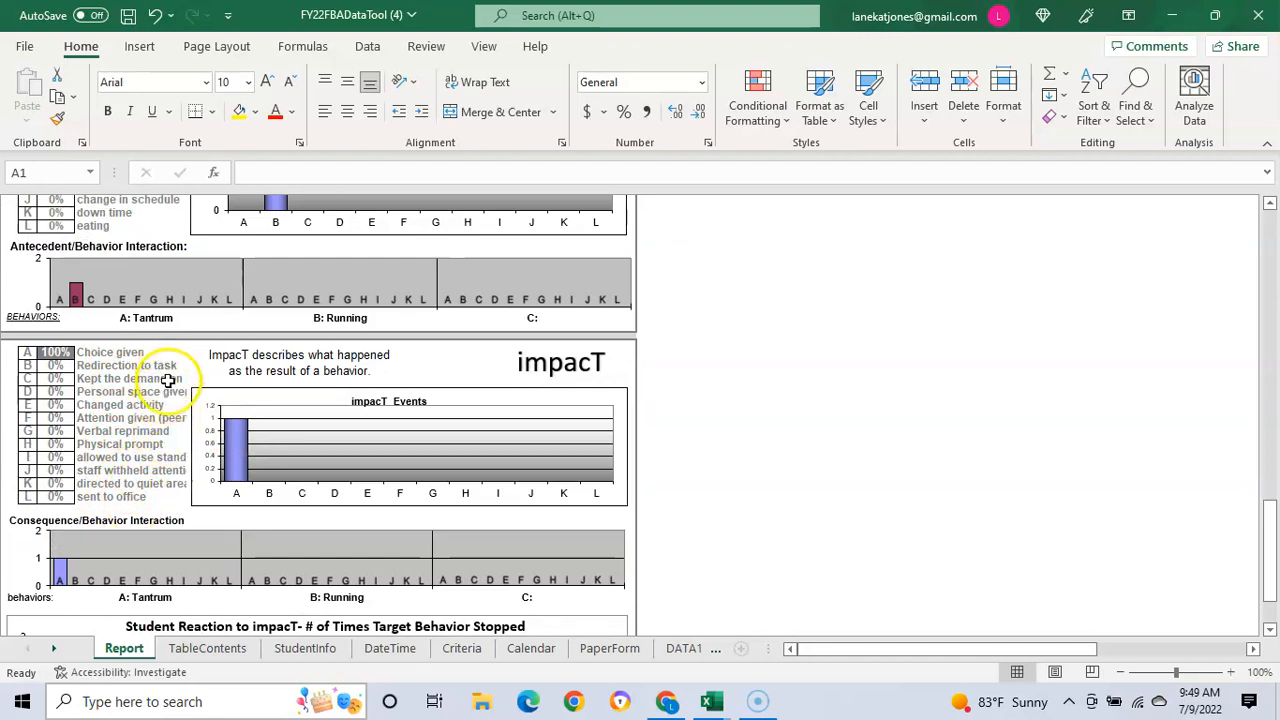
{"action": "scroll", "coordinate": [165, 488], "scroll_direction": "down", "scroll_amount": 3}
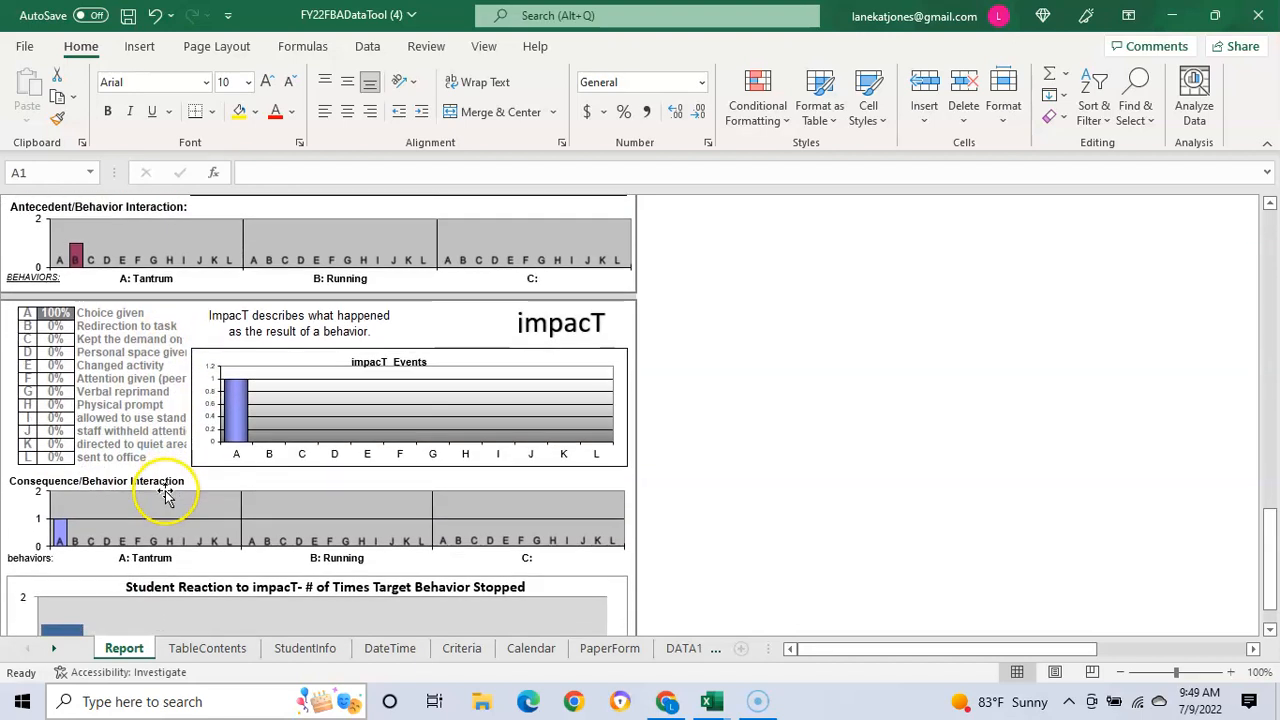
{"action": "scroll", "coordinate": [165, 488], "scroll_direction": "down", "scroll_amount": 5}
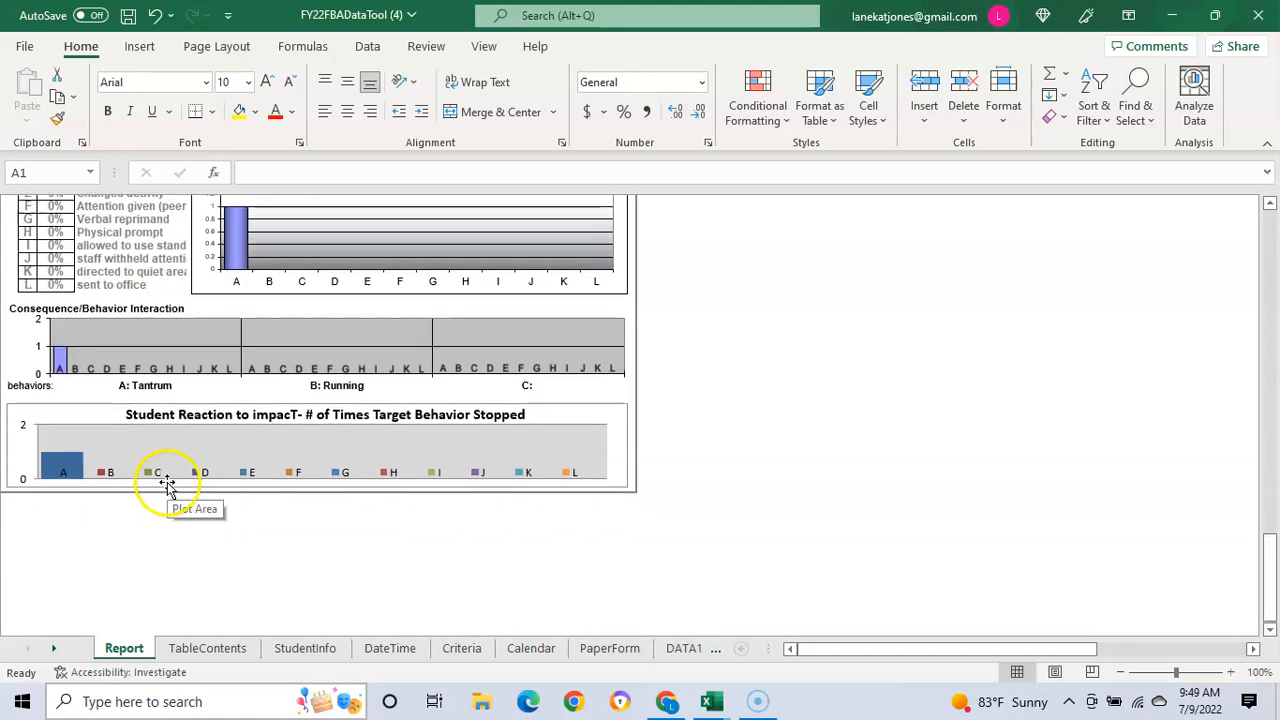
{"action": "scroll", "coordinate": [169, 478], "scroll_direction": "up", "scroll_amount": 4}
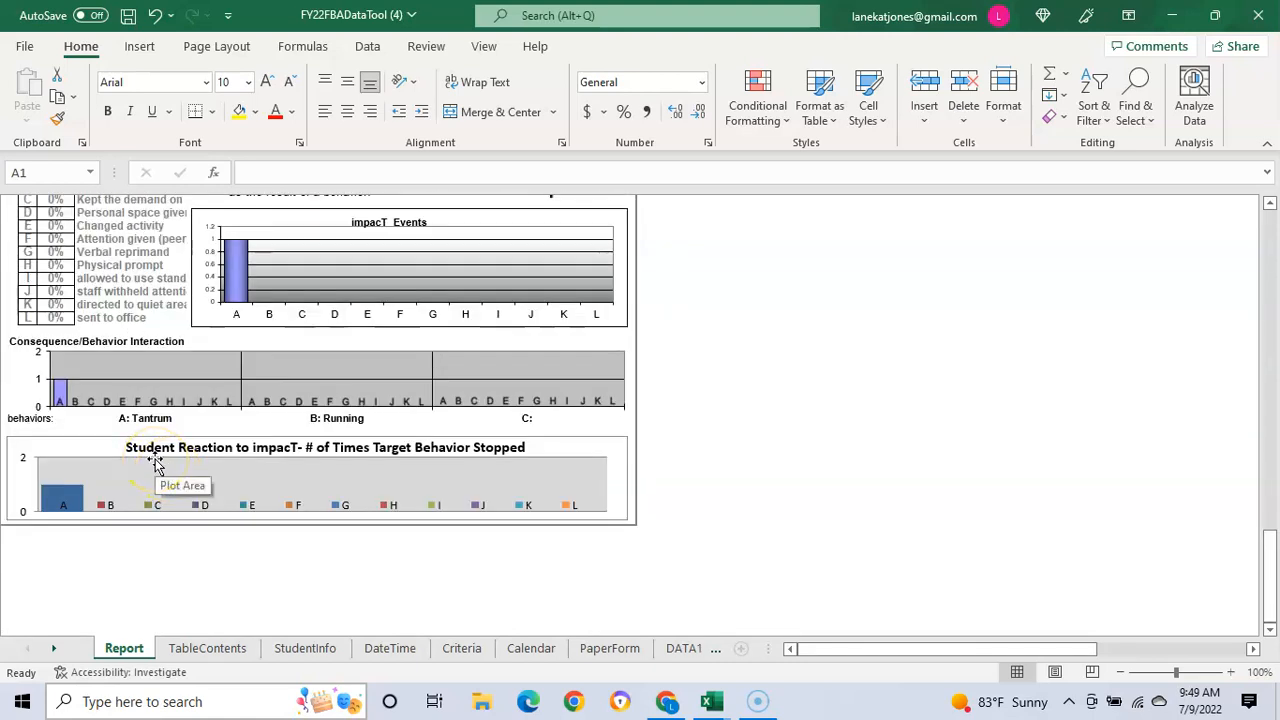
{"action": "scroll", "coordinate": [158, 470], "scroll_direction": "up", "scroll_amount": 1}
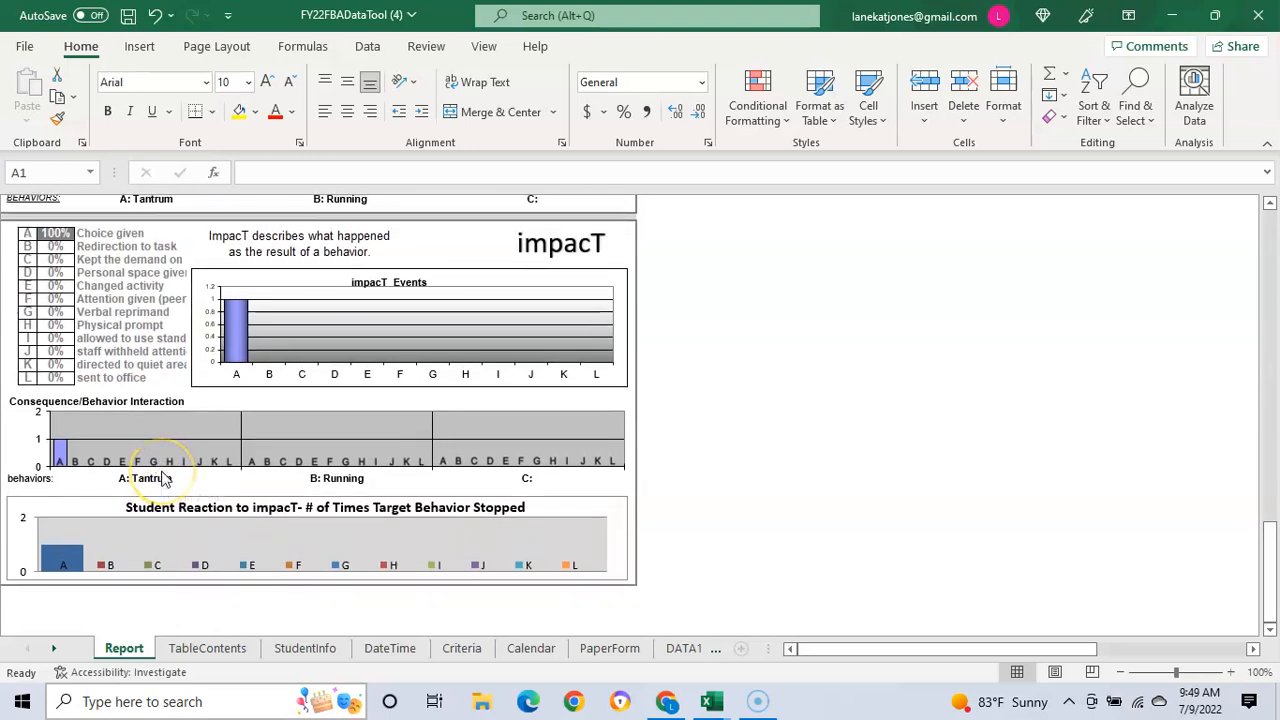